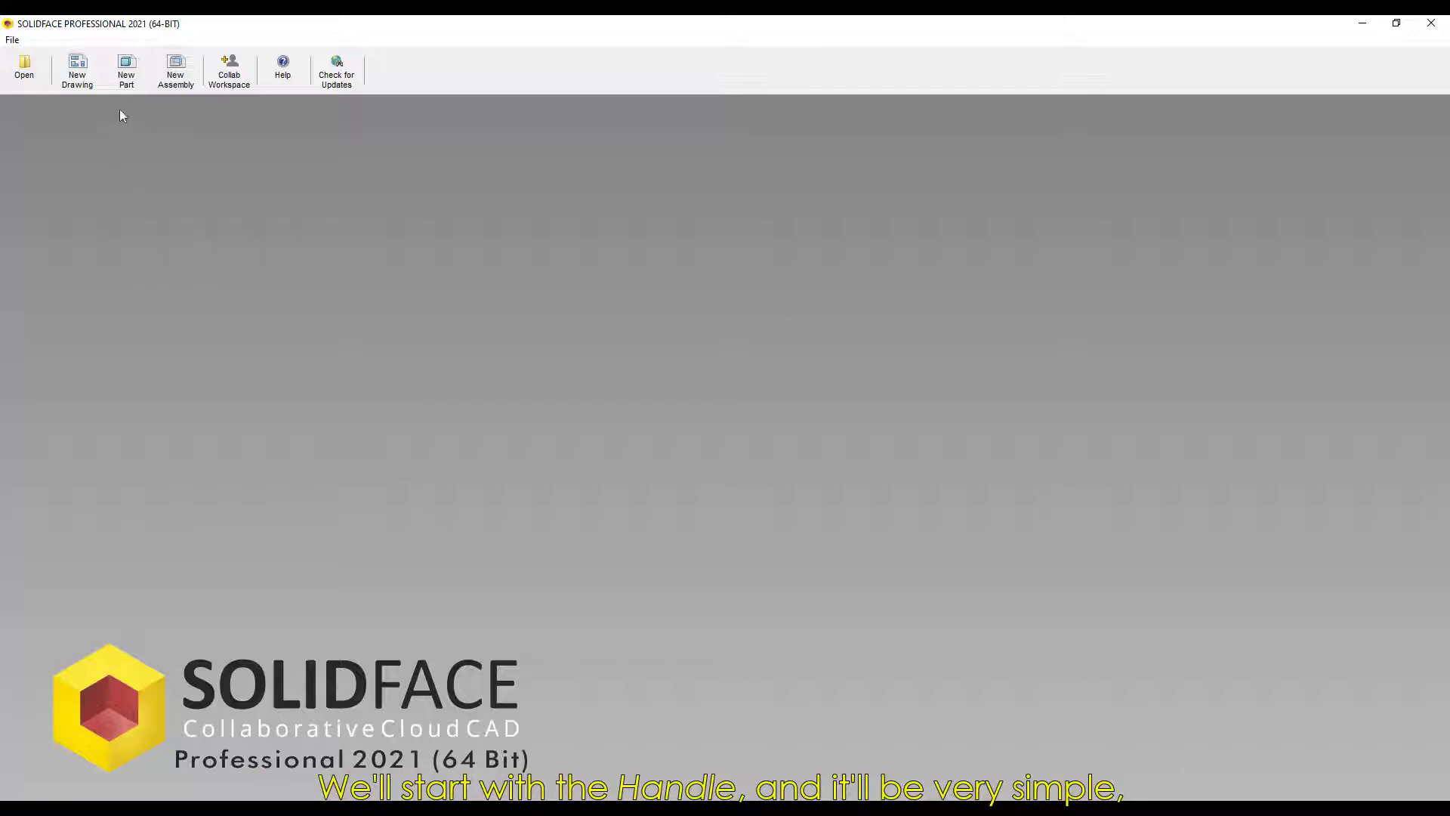
Step: In a new part, draw a radius-4.7625 circle at the origin on the XY Front Plane
{"action": "left_click", "coordinate": [126, 70]}
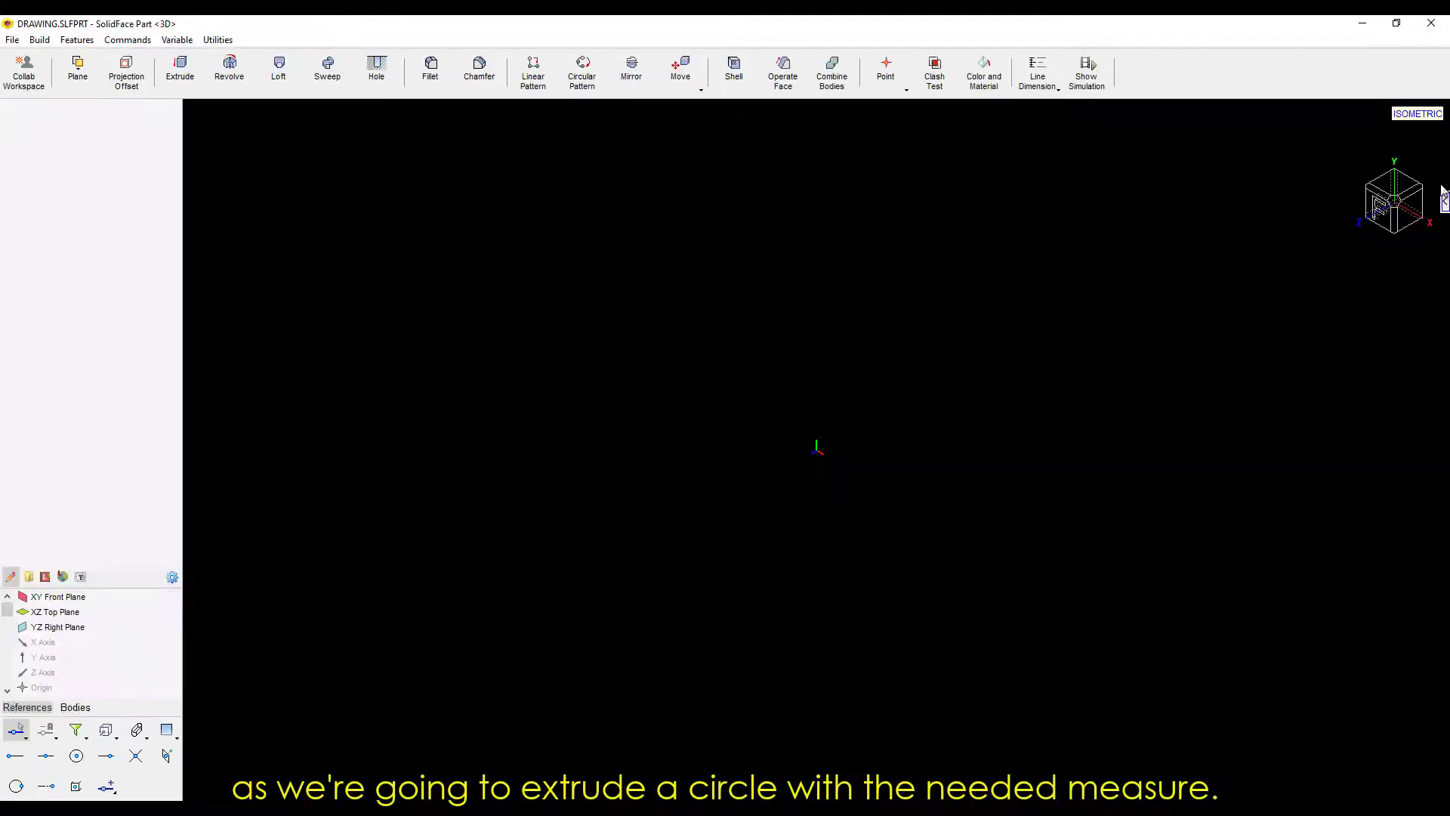
{"action": "left_click", "coordinate": [1444, 203]}
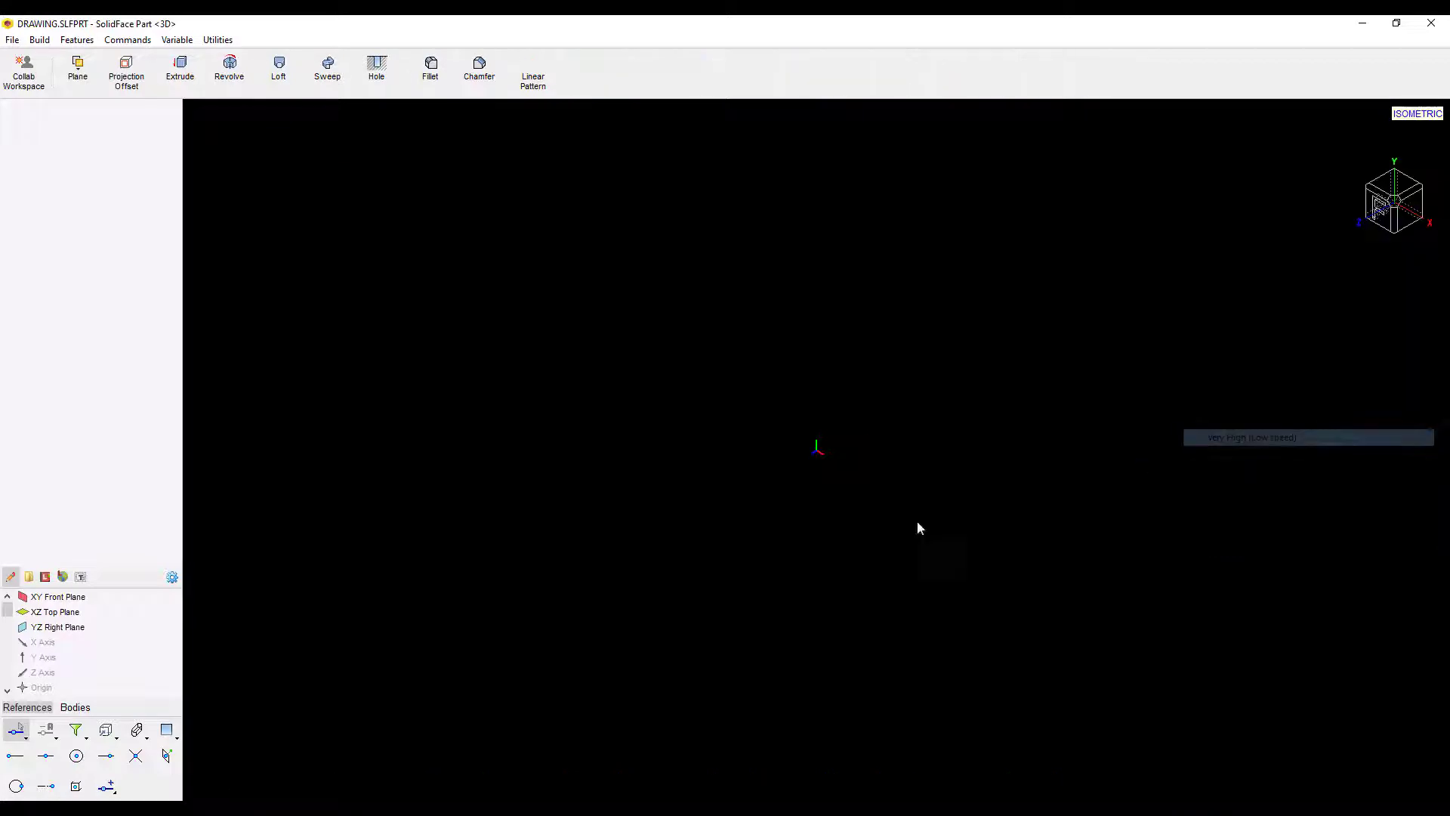
{"action": "left_click", "coordinate": [1260, 438]}
{"action": "double_click", "coordinate": [57, 597]}
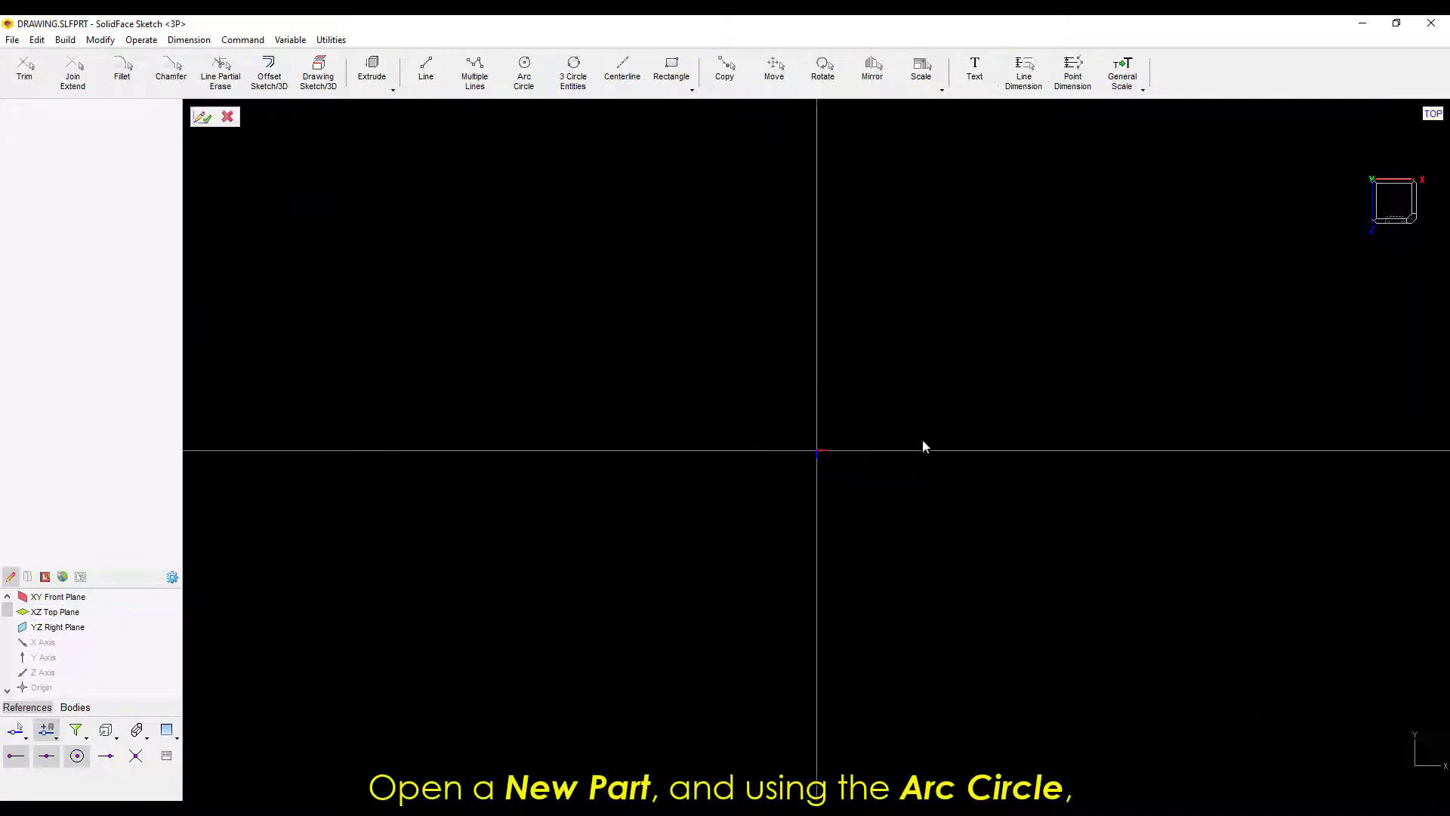
{"action": "left_click", "coordinate": [527, 82]}
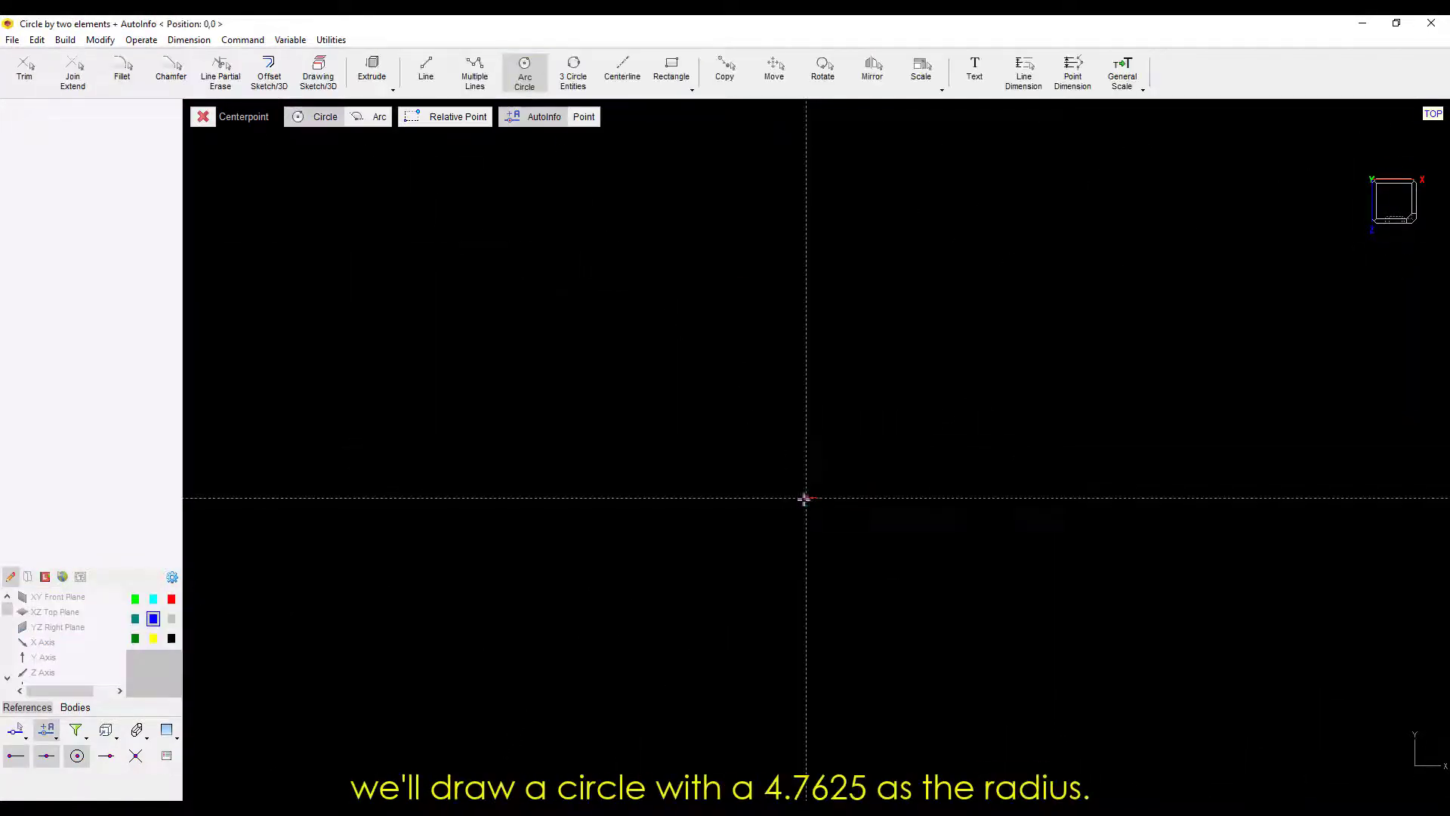
{"action": "type", "text": "4.7625"}
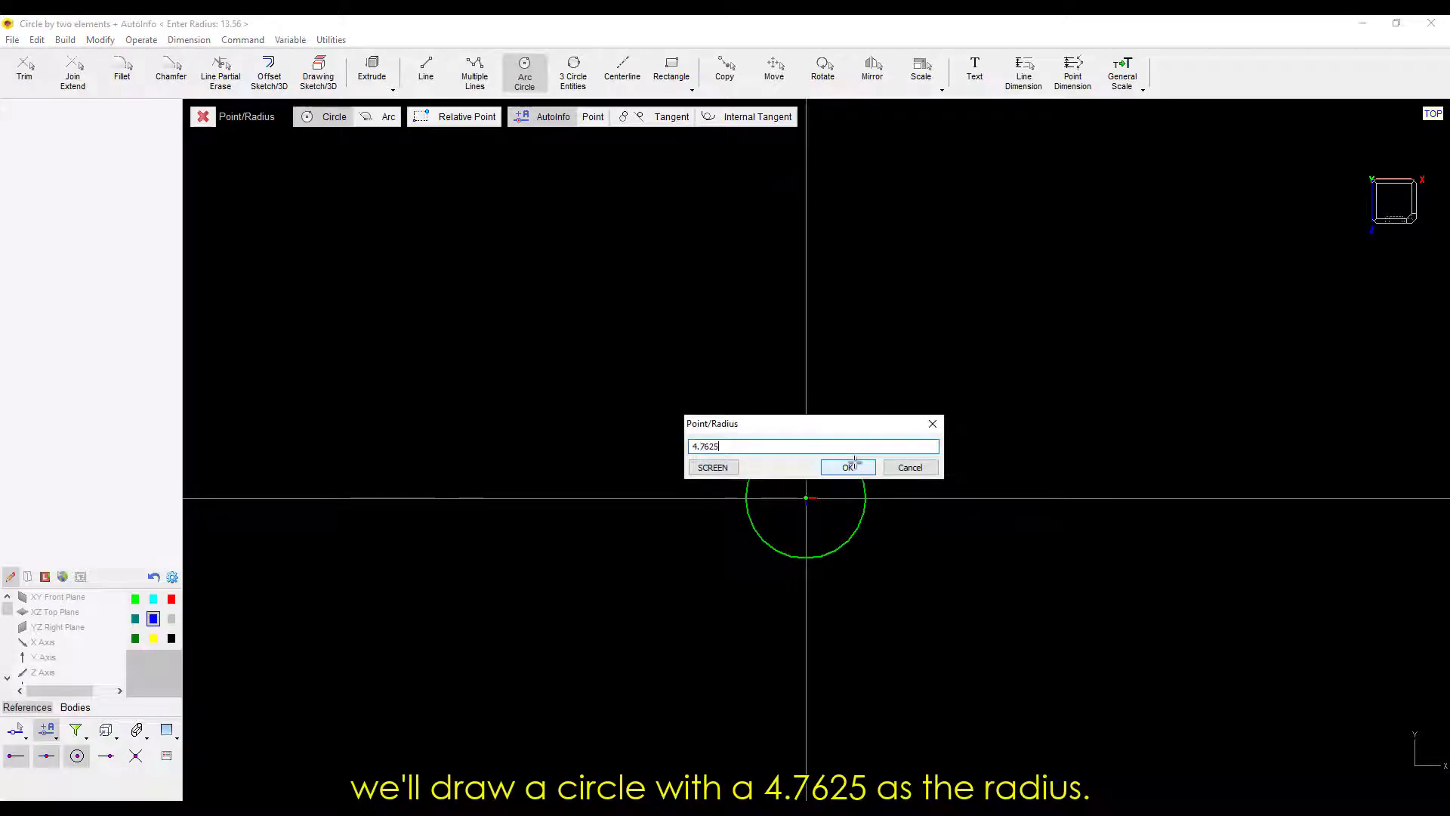
{"action": "left_click", "coordinate": [850, 468]}
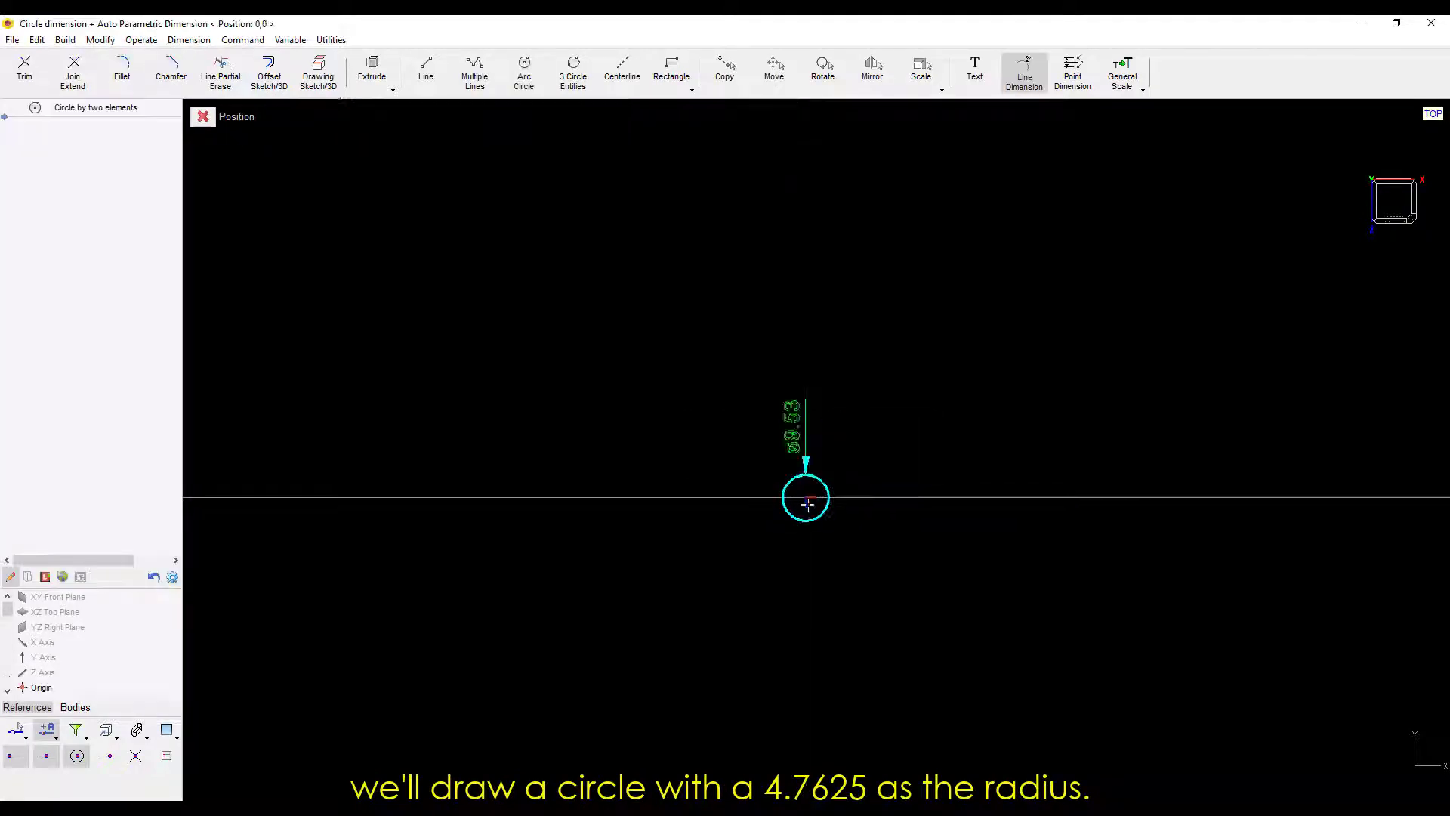
Step: Dimension the circle at Ø9.53 and extrude it 220 into a solid cylinder
{"action": "left_click", "coordinate": [898, 439]}
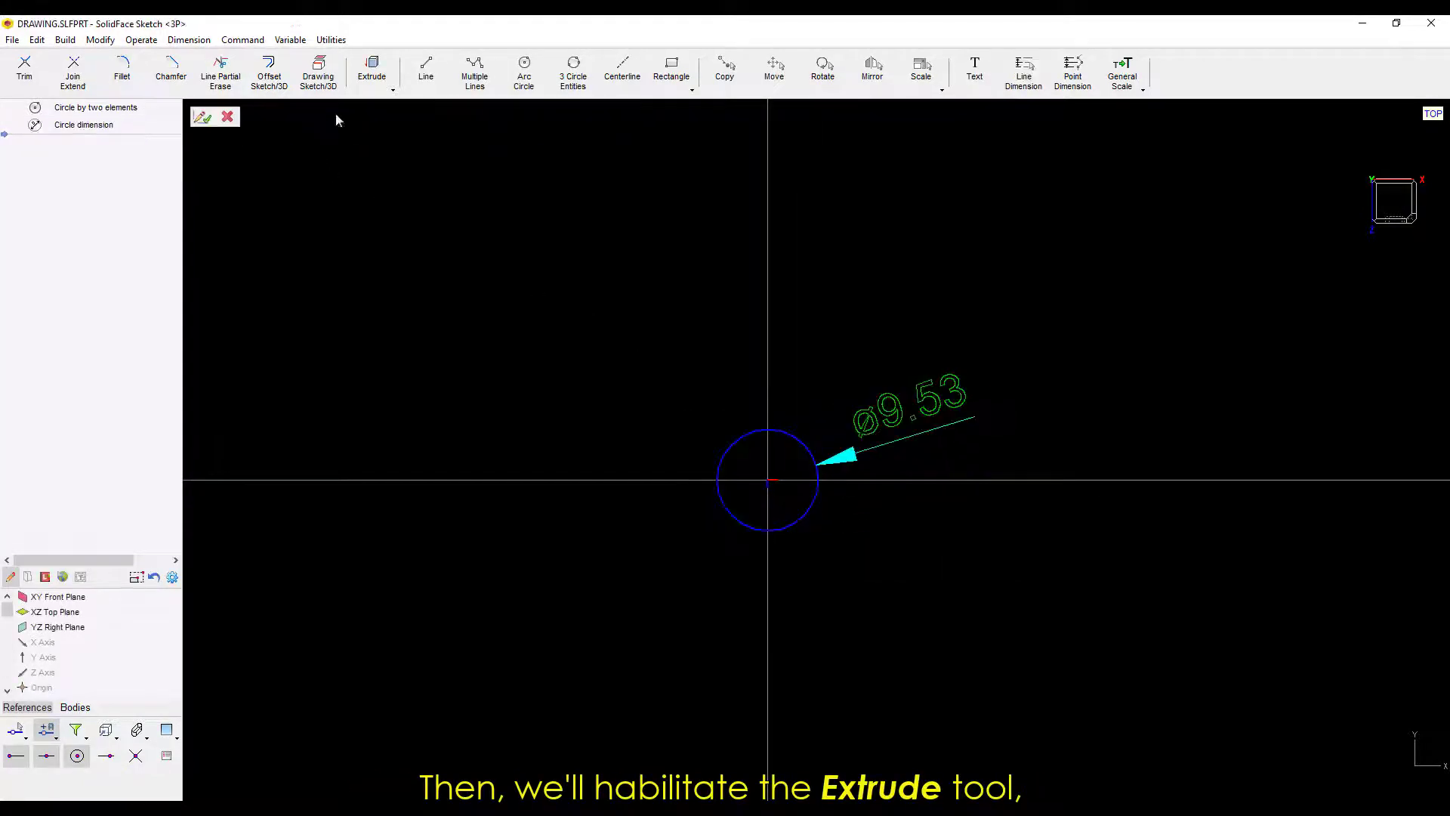
{"action": "left_click", "coordinate": [370, 68]}
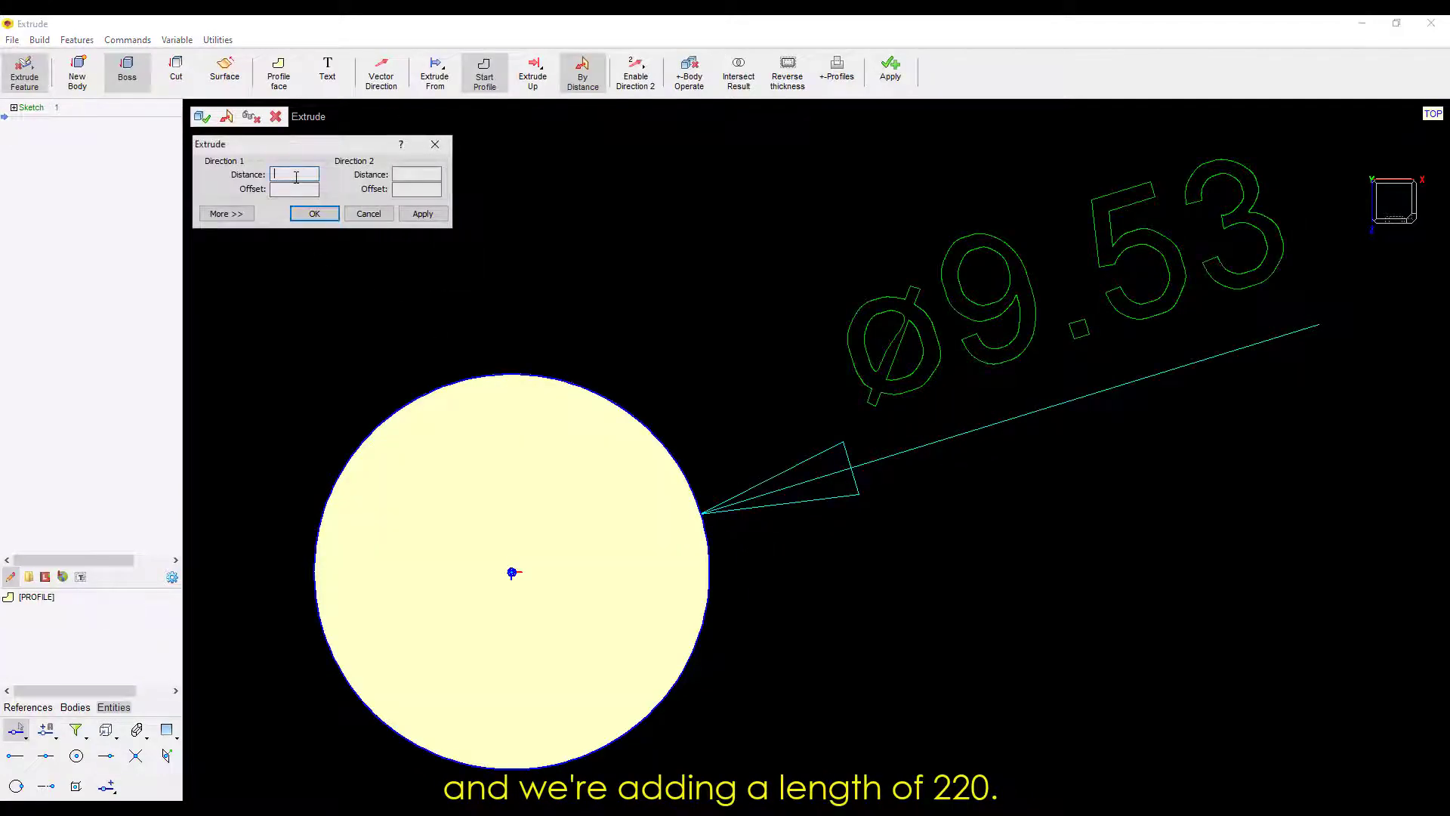
{"action": "left_click", "coordinate": [312, 217]}
{"action": "left_click", "coordinate": [202, 118]}
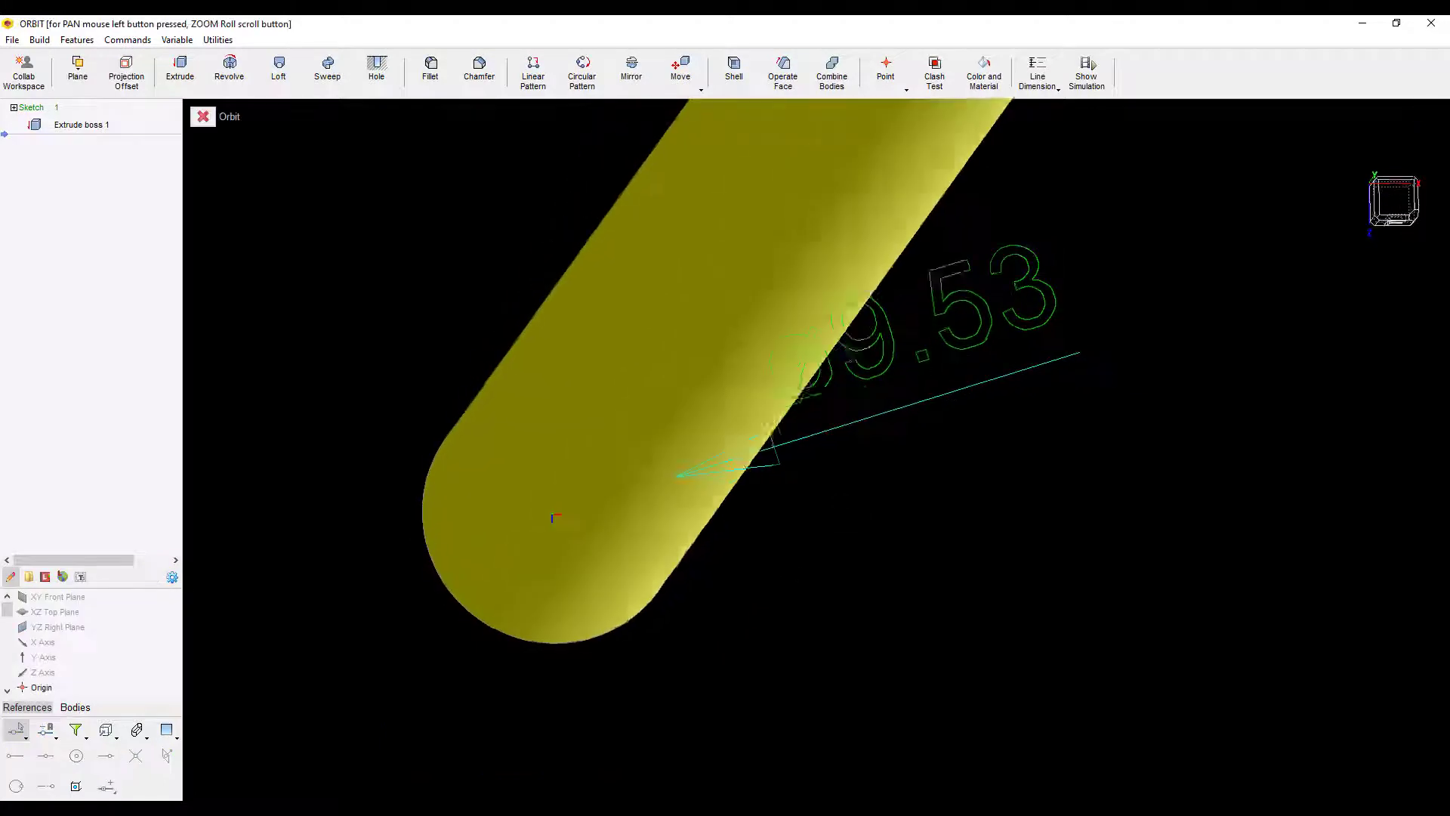
Step: Fillet both cylinder end faces with radius 2
{"action": "left_click", "coordinate": [444, 78]}
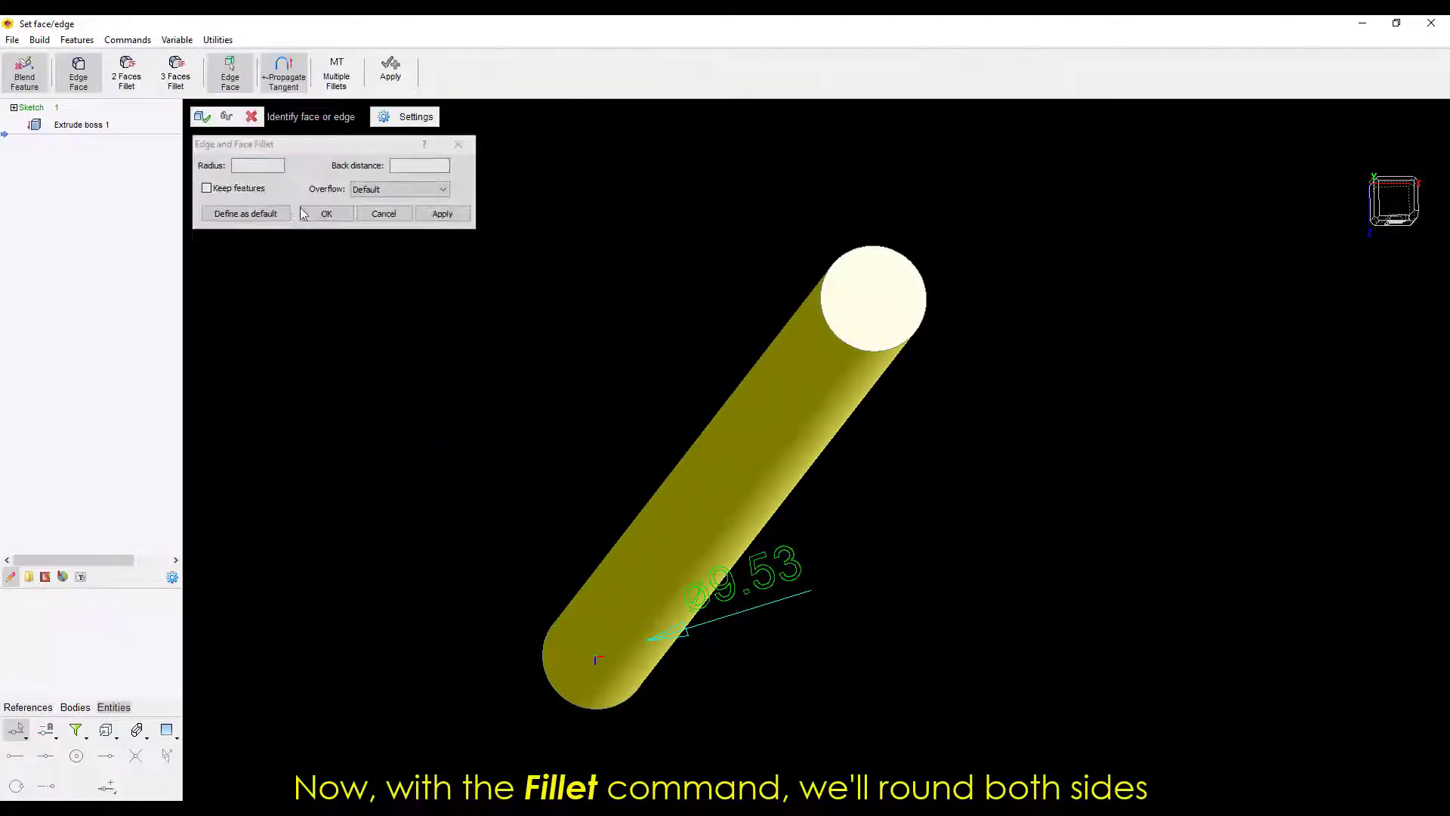
{"action": "left_click", "coordinate": [873, 298]}
{"action": "middle_click_drag", "start_coordinate": [761, 580], "coordinate": [836, 506]}
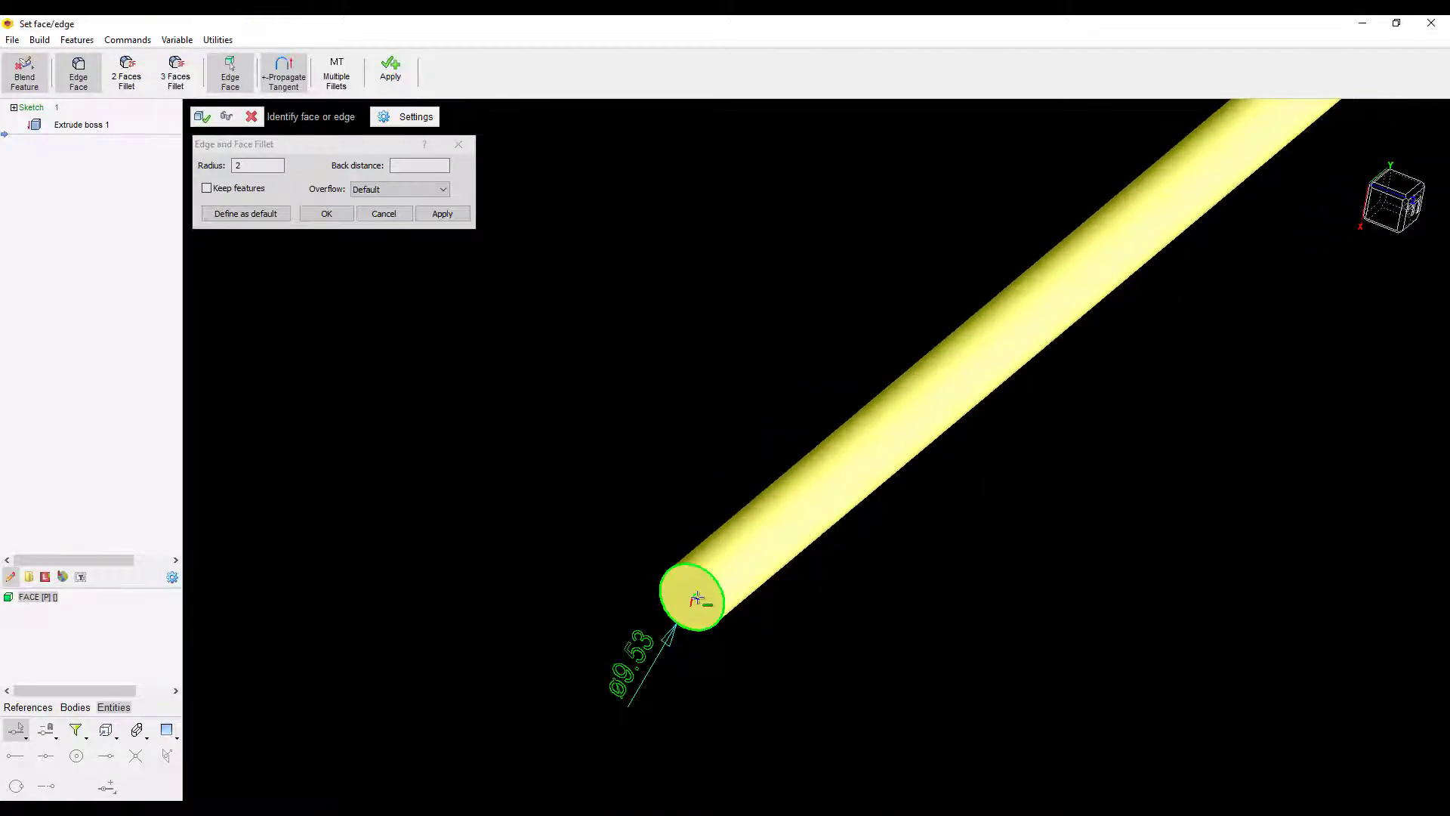
{"action": "left_click", "coordinate": [325, 214]}
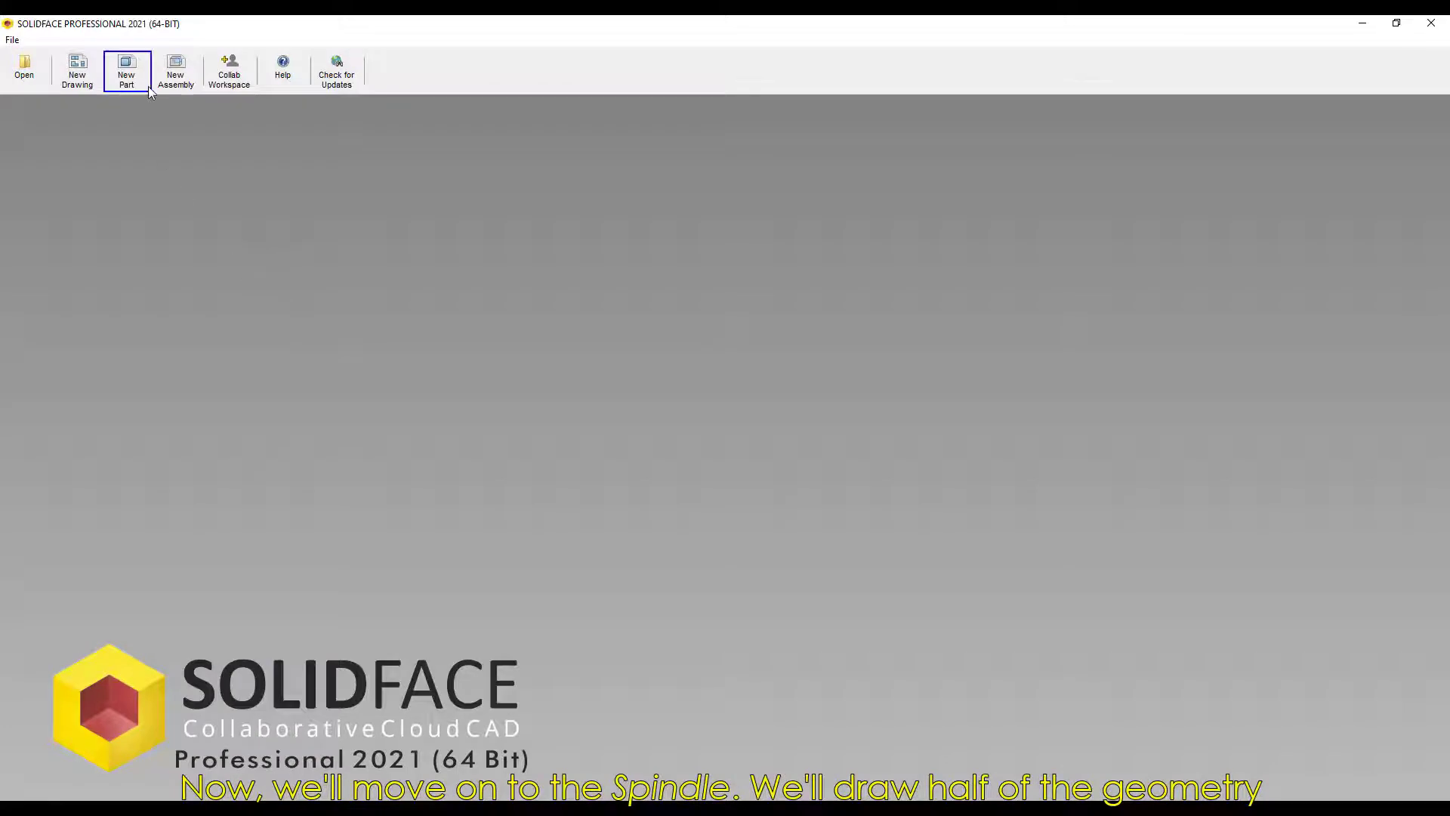
Step: In a new part, start the stepped profile outline from the origin on the XY Front Plane
{"action": "left_click", "coordinate": [126, 70]}
{"action": "left_click", "coordinate": [56, 596]}
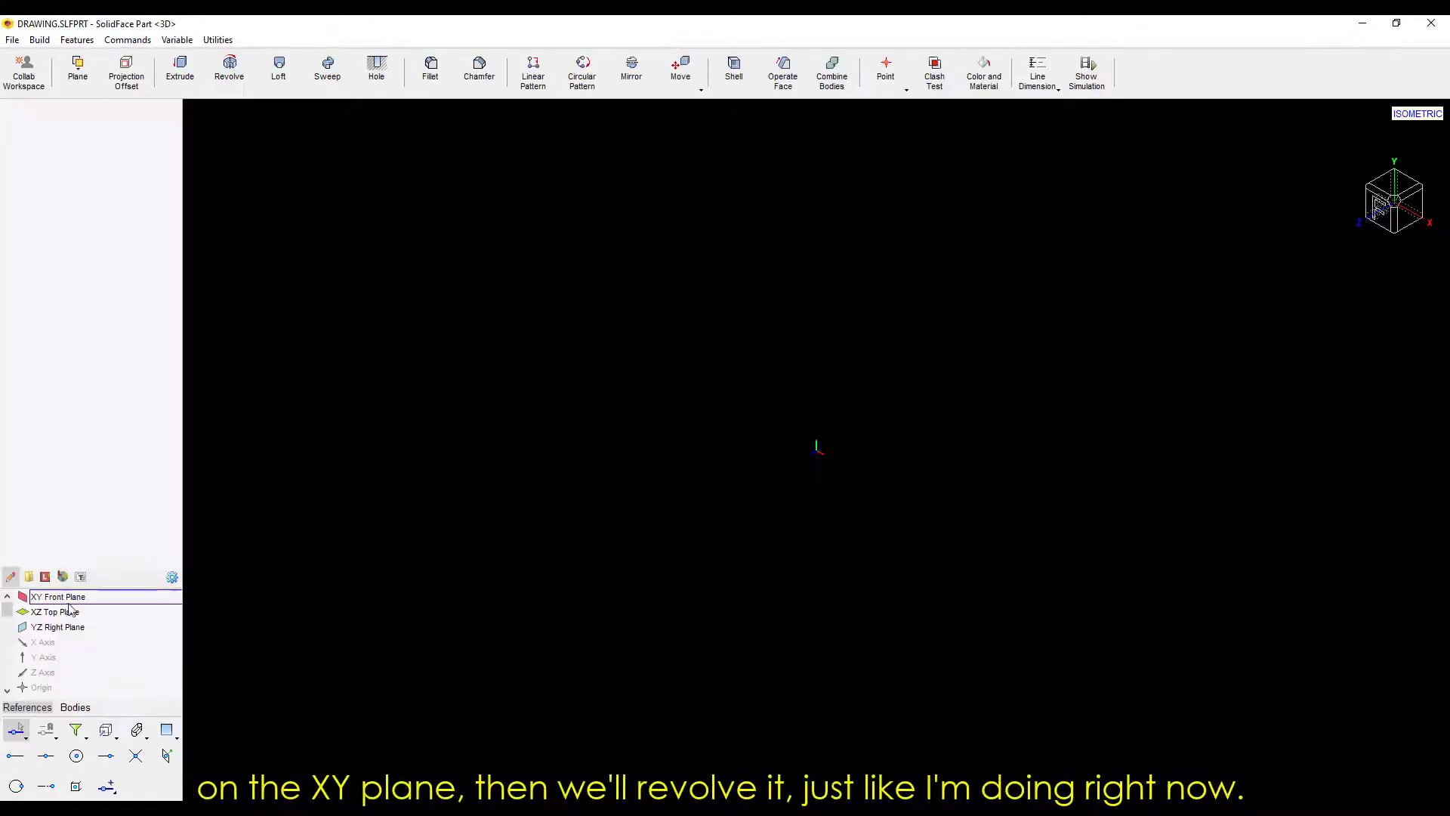
{"action": "left_click", "coordinate": [475, 74]}
{"action": "left_click", "coordinate": [778, 461]}
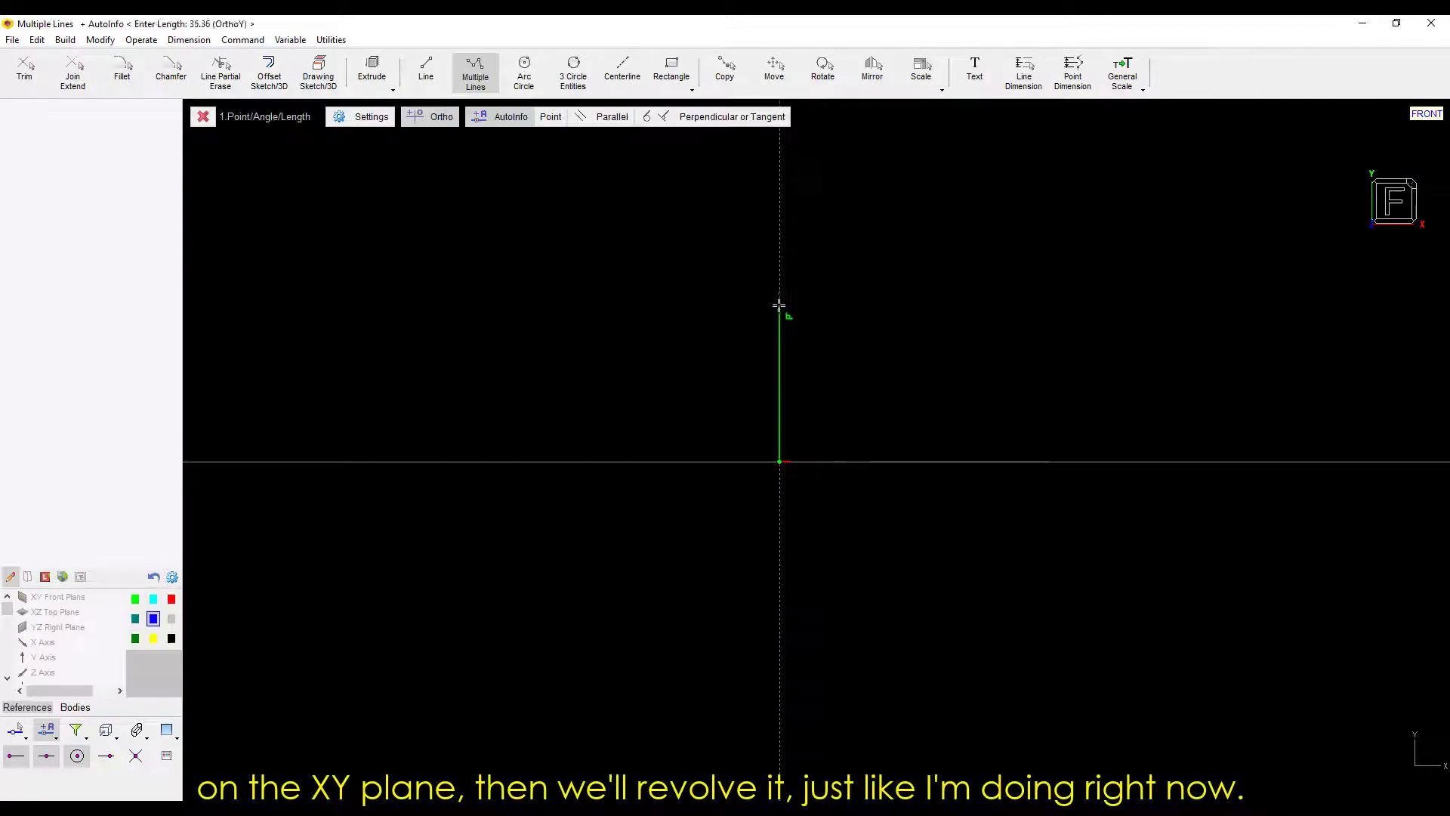
{"action": "left_click", "coordinate": [779, 413]}
{"action": "left_click", "coordinate": [947, 414]}
{"action": "left_click", "coordinate": [955, 428]}
{"action": "type", "text": "2.5"}
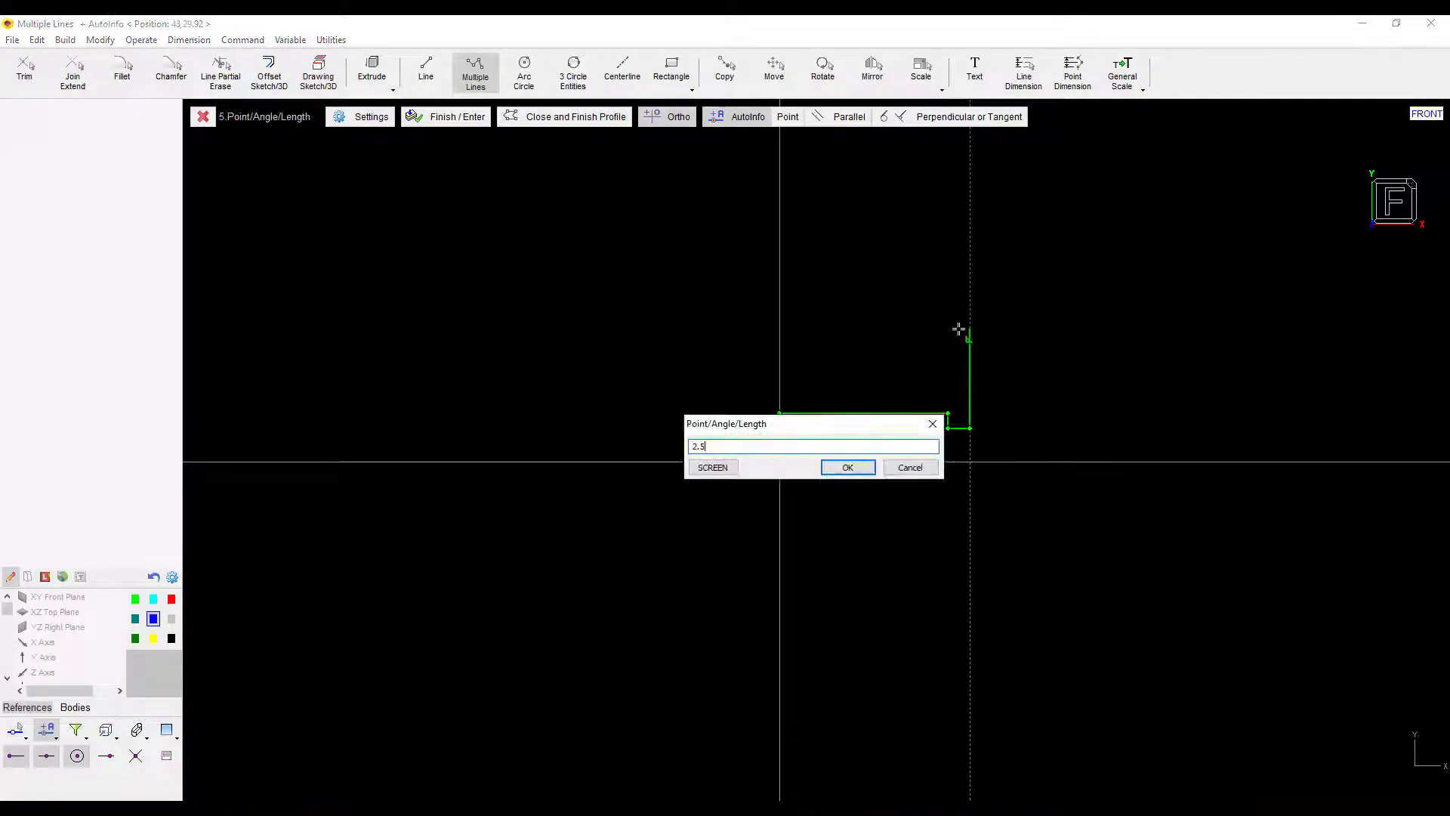
Step: Complete the outline with the long section and right end, dimension it, and angle the tapered tip
{"action": "key", "text": "Return"}
{"action": "scroll", "coordinate": [1140, 415], "scroll_direction": "down", "scroll_amount": 1}
{"action": "left_click", "coordinate": [1090, 427]}
{"action": "left_click", "coordinate": [1197, 434]}
{"action": "left_click", "coordinate": [1198, 462]}
{"action": "scroll", "coordinate": [1198, 487], "scroll_direction": "up", "scroll_amount": 1}
{"action": "key", "text": "Return"}
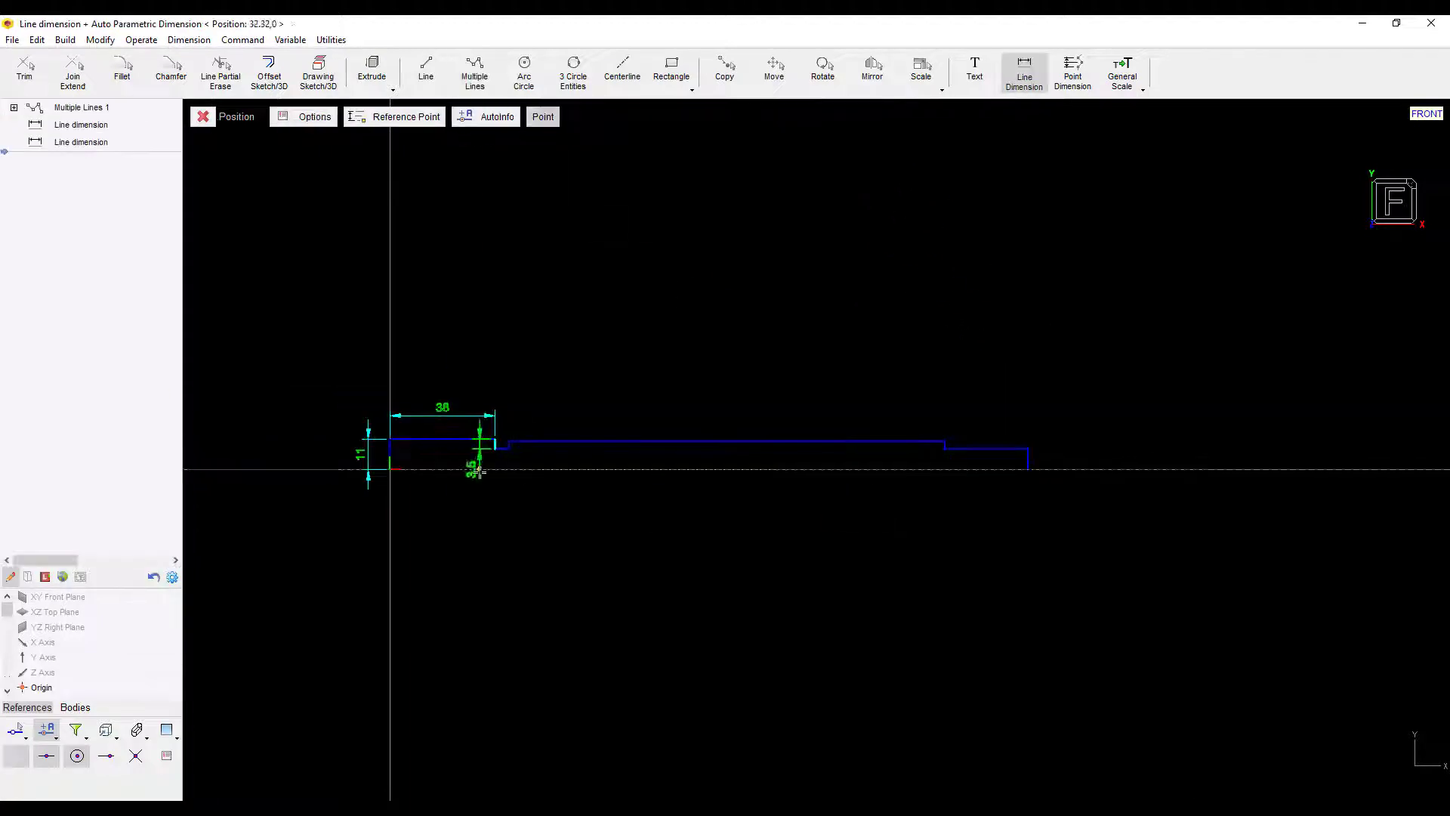
{"action": "scroll", "coordinate": [1051, 485], "scroll_direction": "up", "scroll_amount": 2}
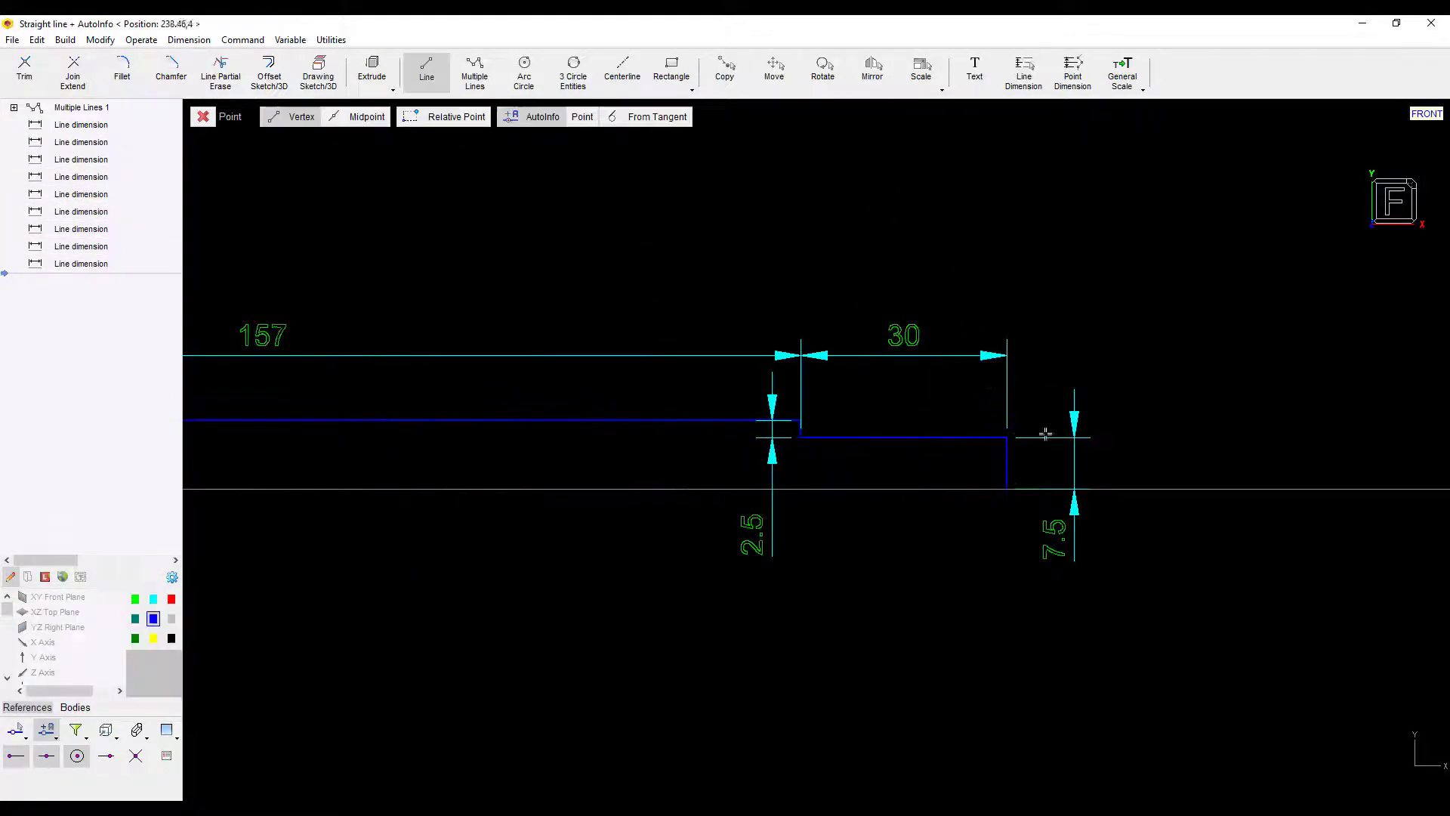
{"action": "type", "text": "15"}
{"action": "key", "text": "Return"}
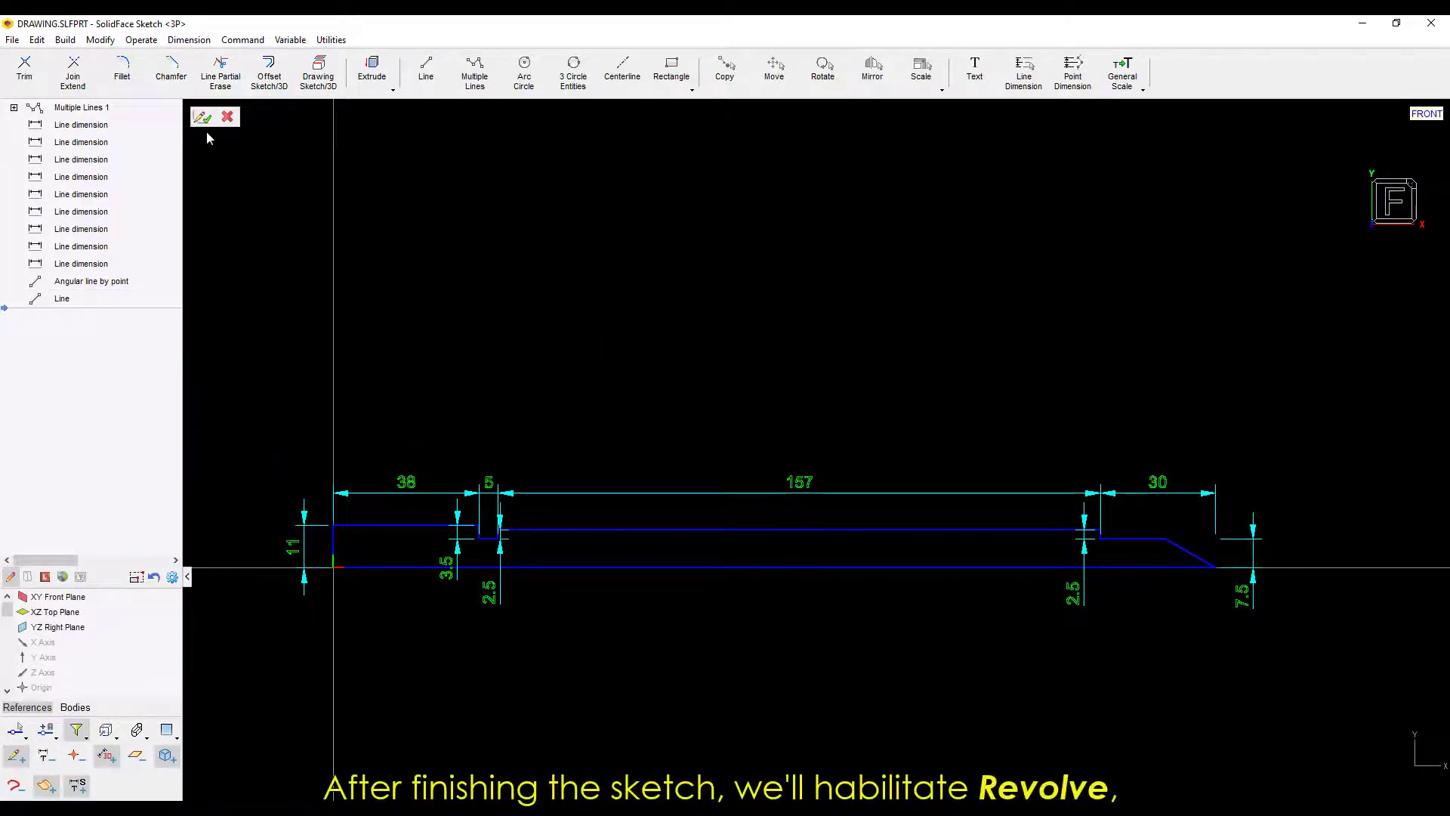
Step: Revolve the profile about its bottom line into the stepped spindle body
{"action": "left_click", "coordinate": [203, 118]}
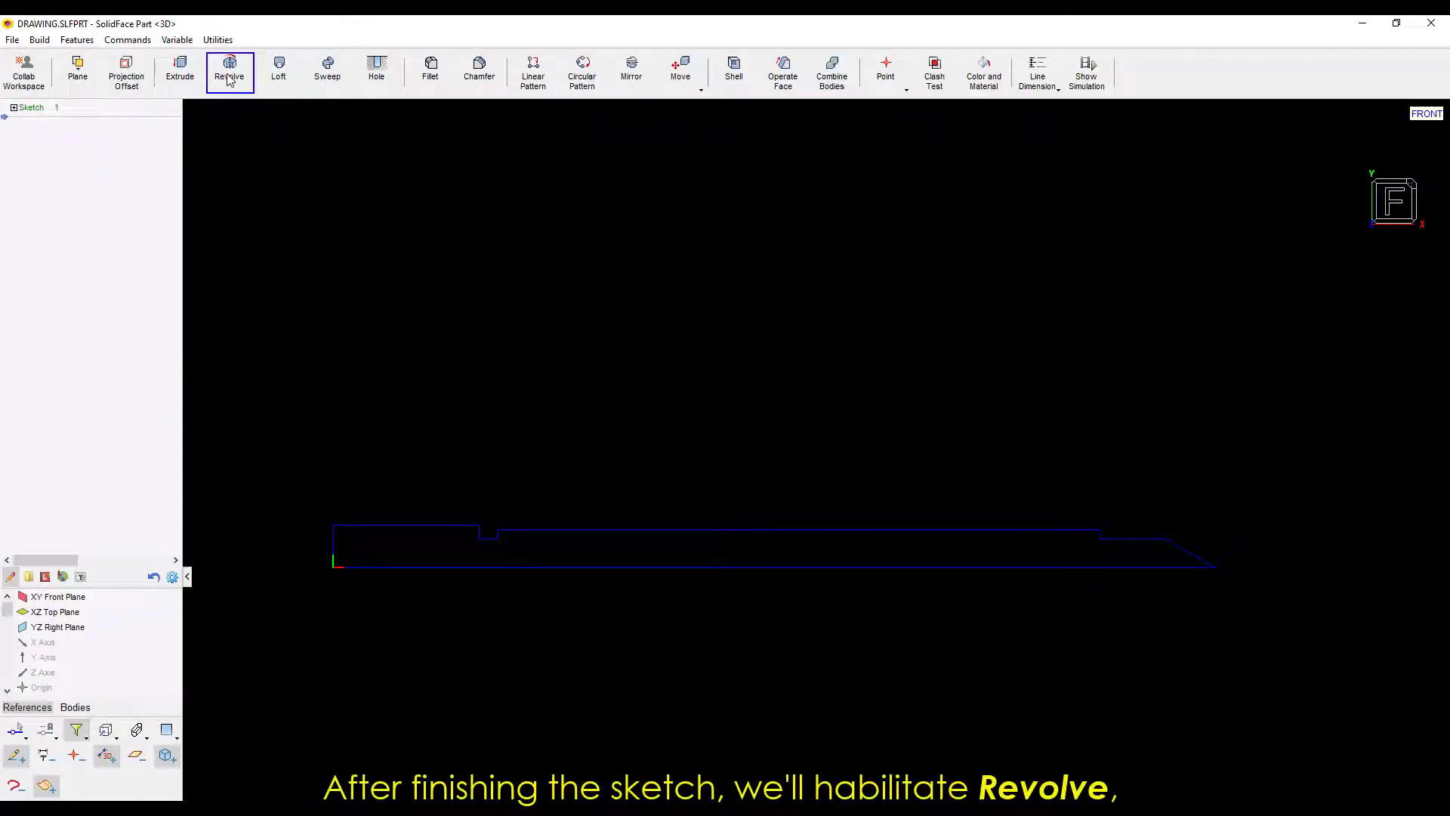
{"action": "left_click", "coordinate": [228, 80]}
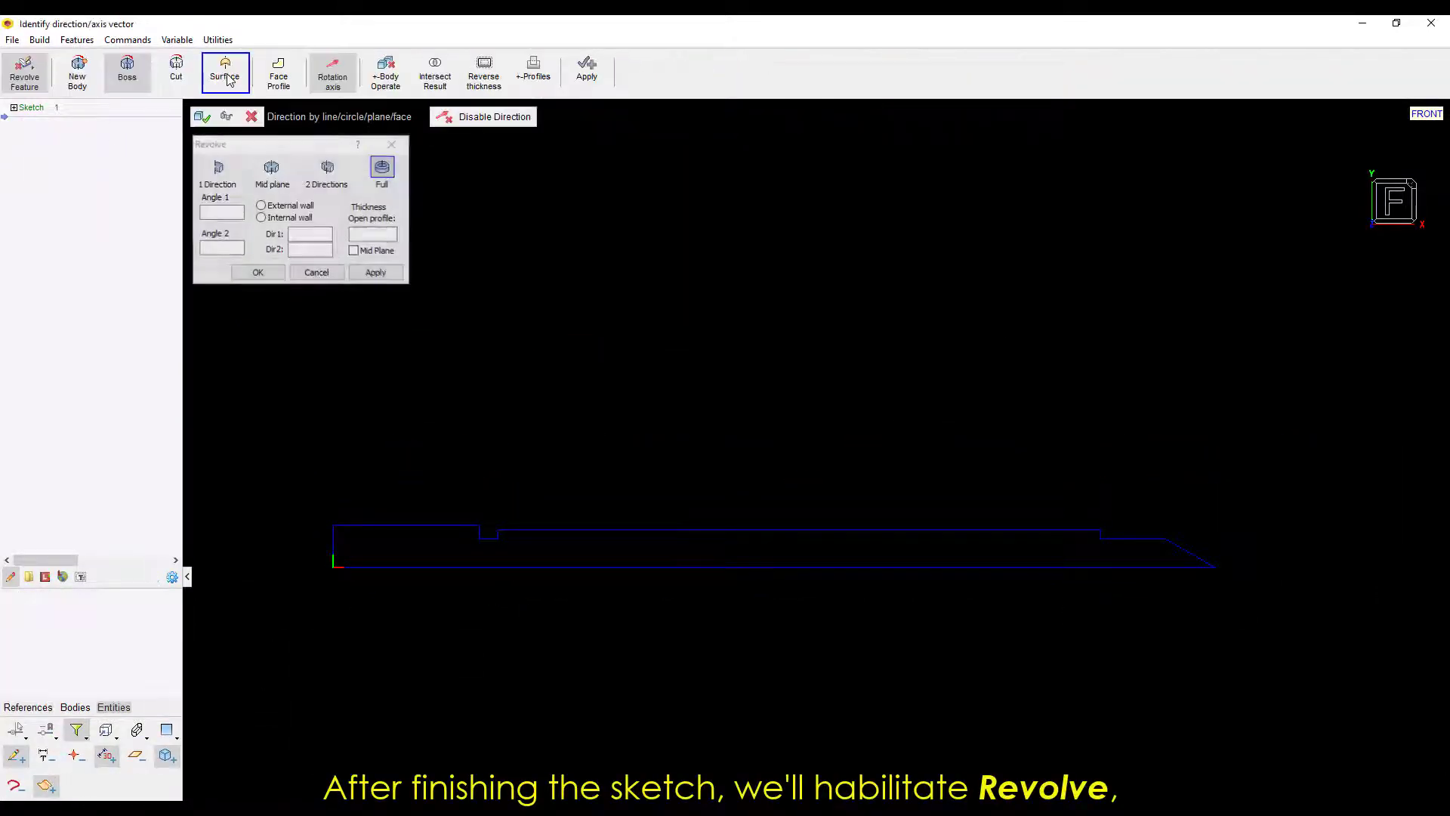
{"action": "left_click", "coordinate": [401, 564]}
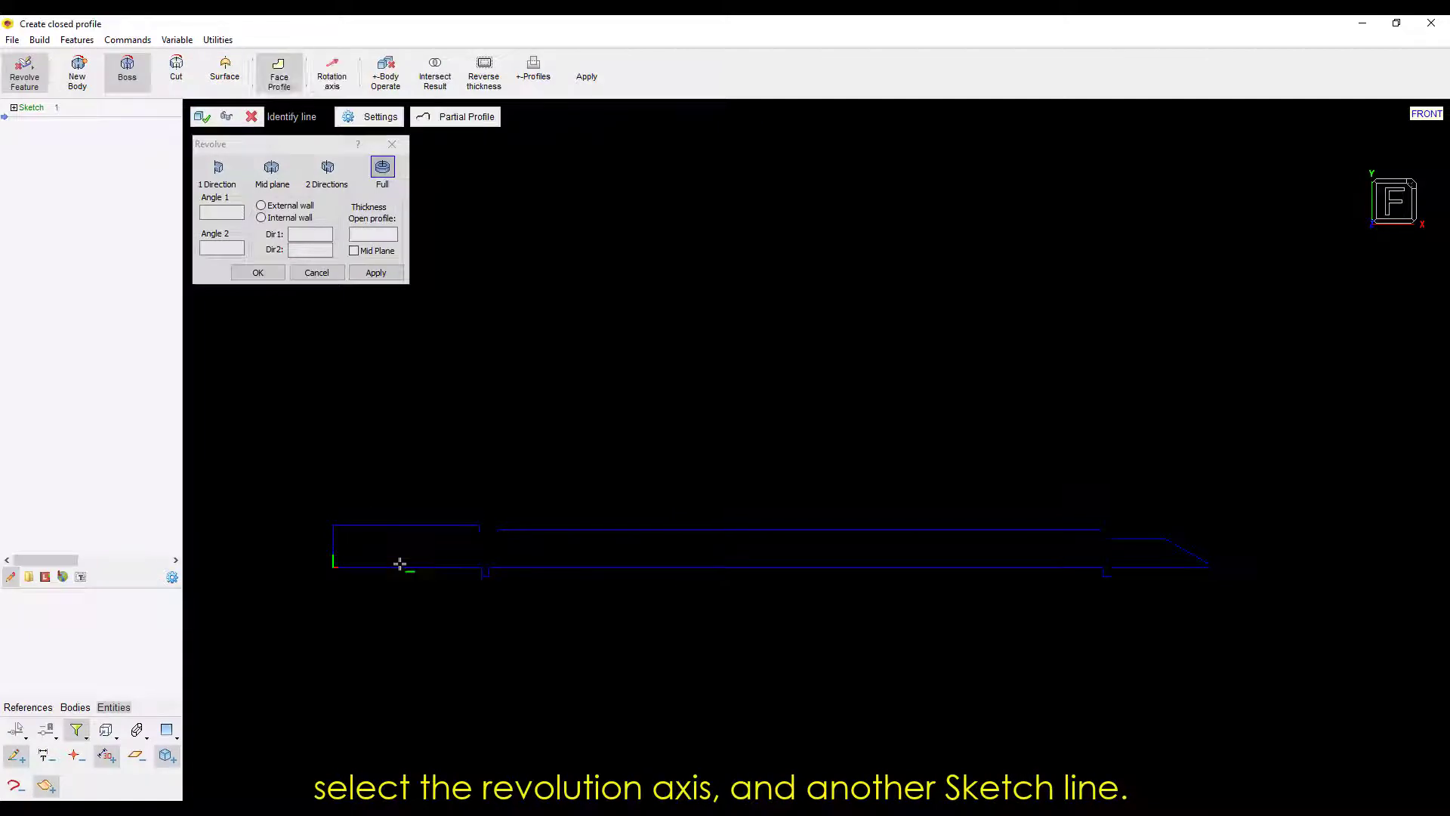
{"action": "left_click", "coordinate": [531, 530]}
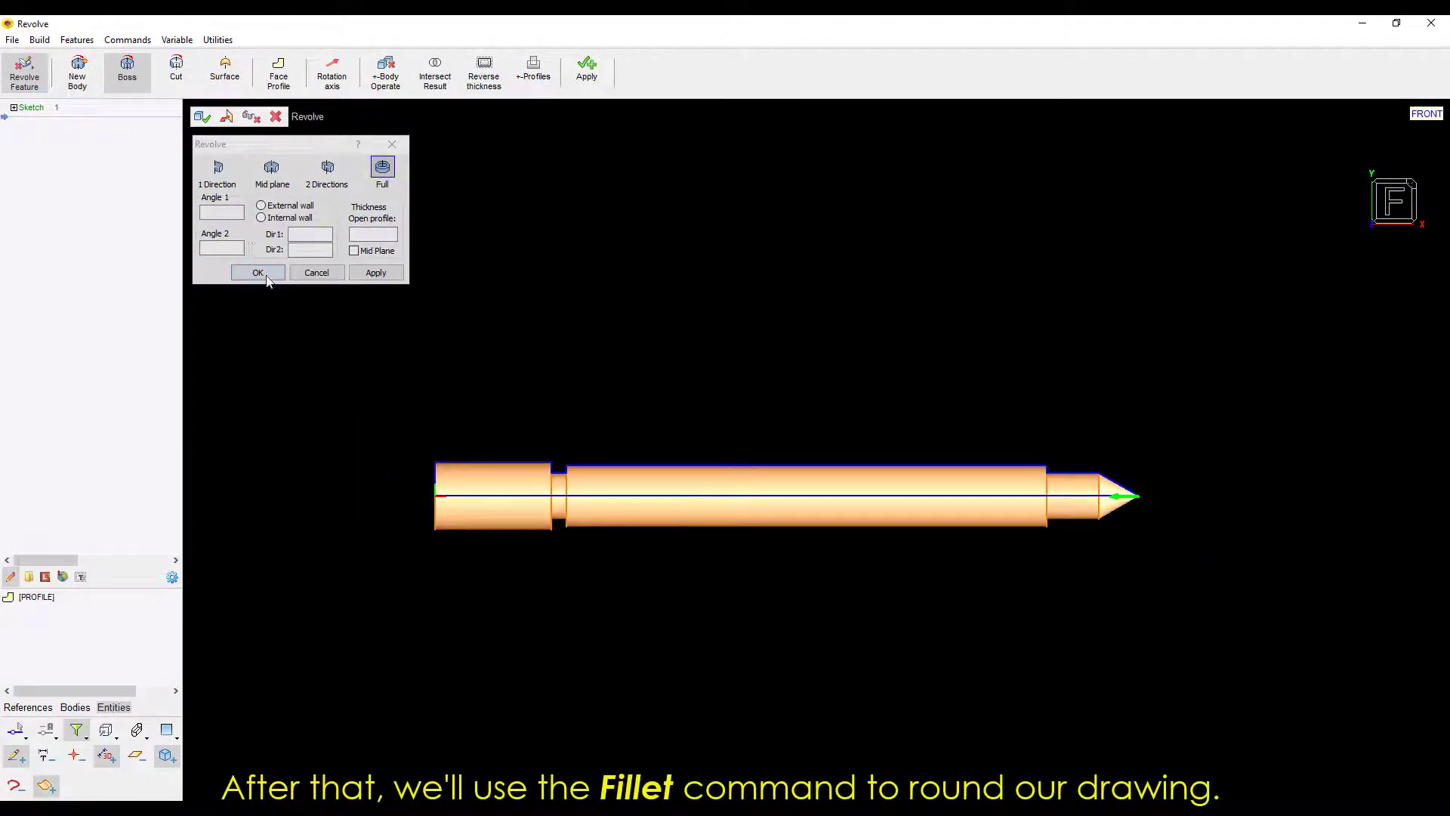
{"action": "left_click", "coordinate": [267, 279]}
{"action": "middle_click_drag", "start_coordinate": [468, 429], "coordinate": [699, 498]}
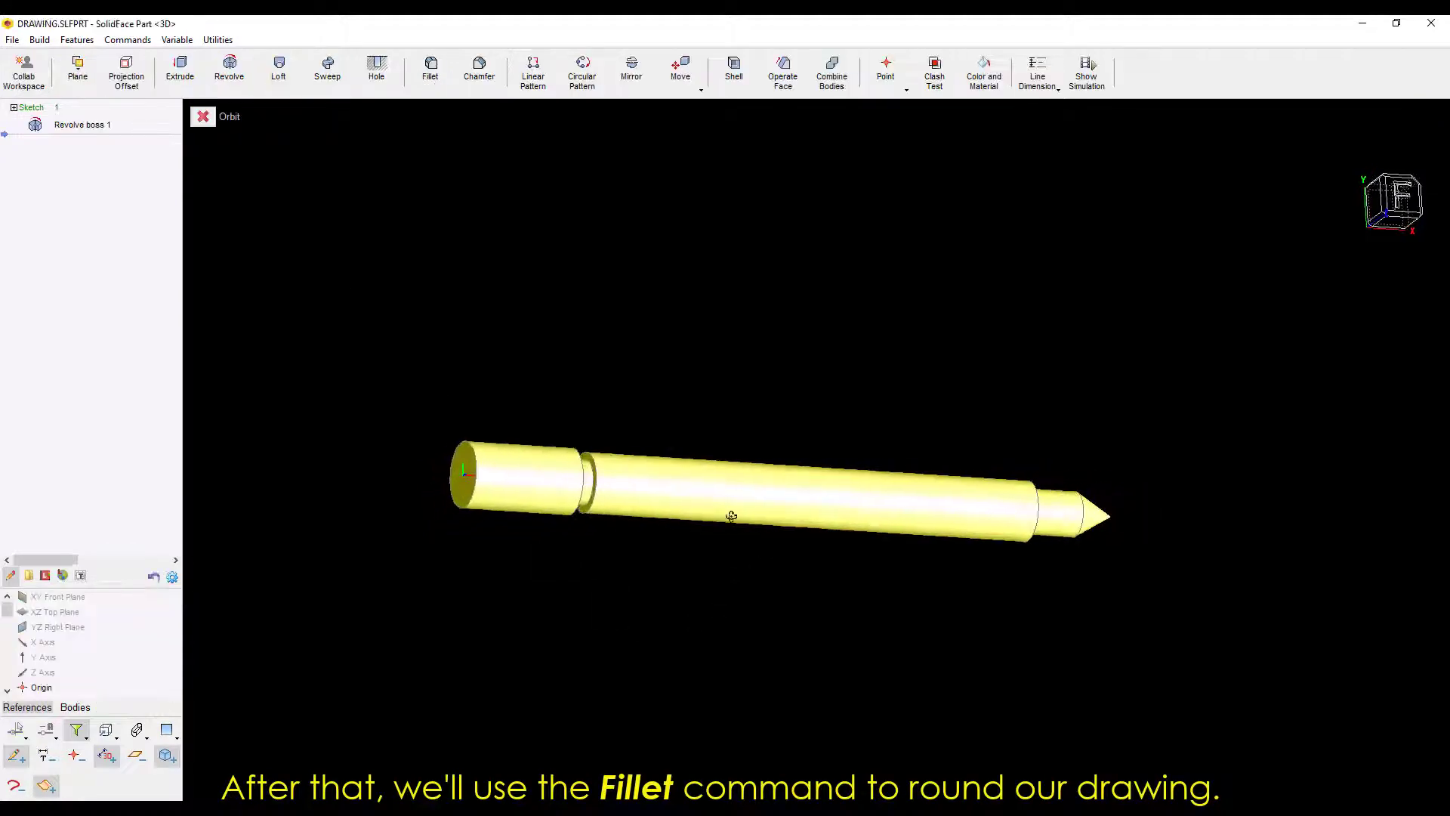
Step: Round the rear end and step edges with a radius 1 fillet, then view from the front
{"action": "left_click", "coordinate": [430, 68]}
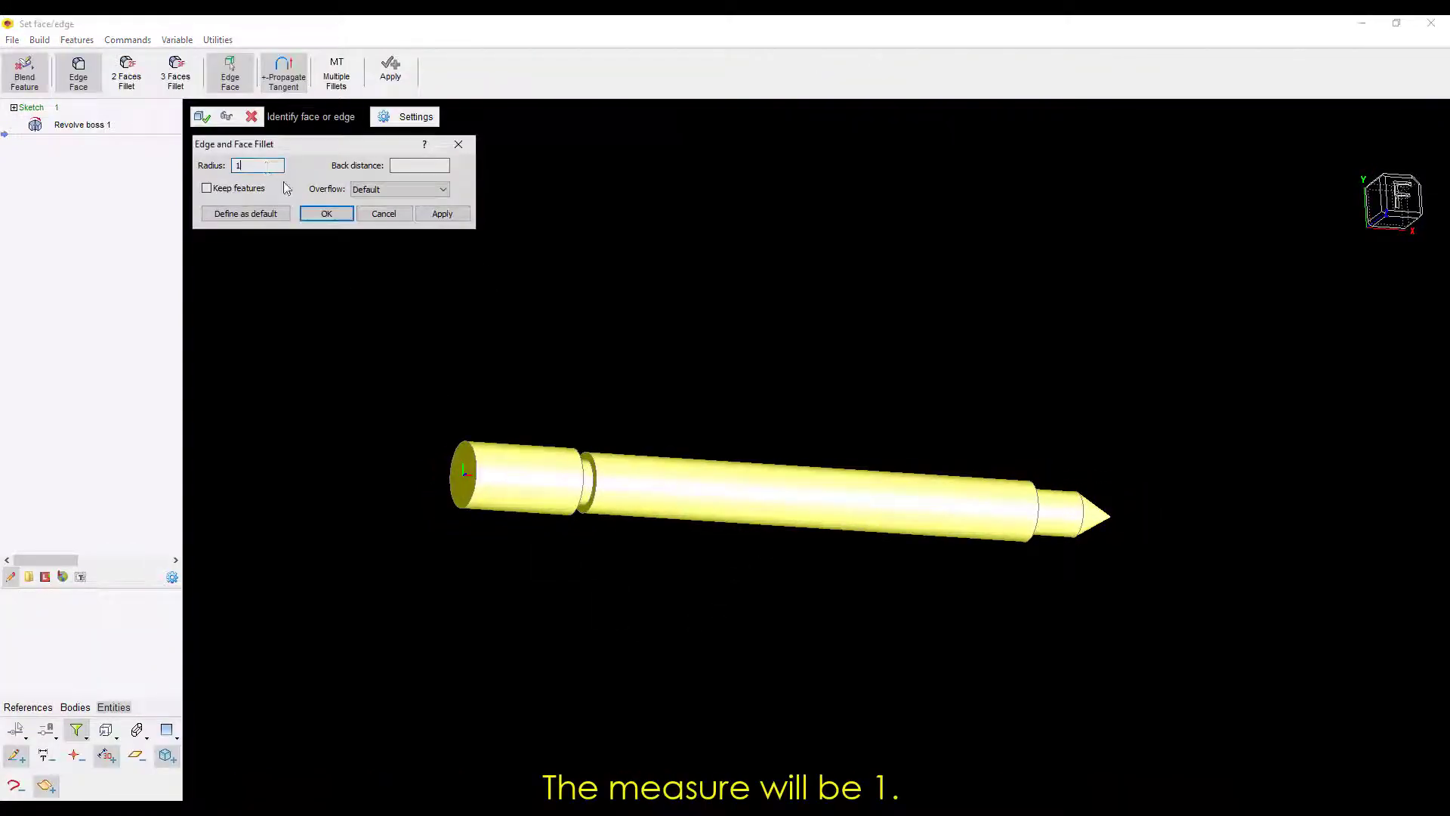
{"action": "left_click", "coordinate": [325, 214]}
{"action": "left_click", "coordinate": [202, 117]}
{"action": "scroll", "coordinate": [884, 533], "scroll_direction": "up", "scroll_amount": 3}
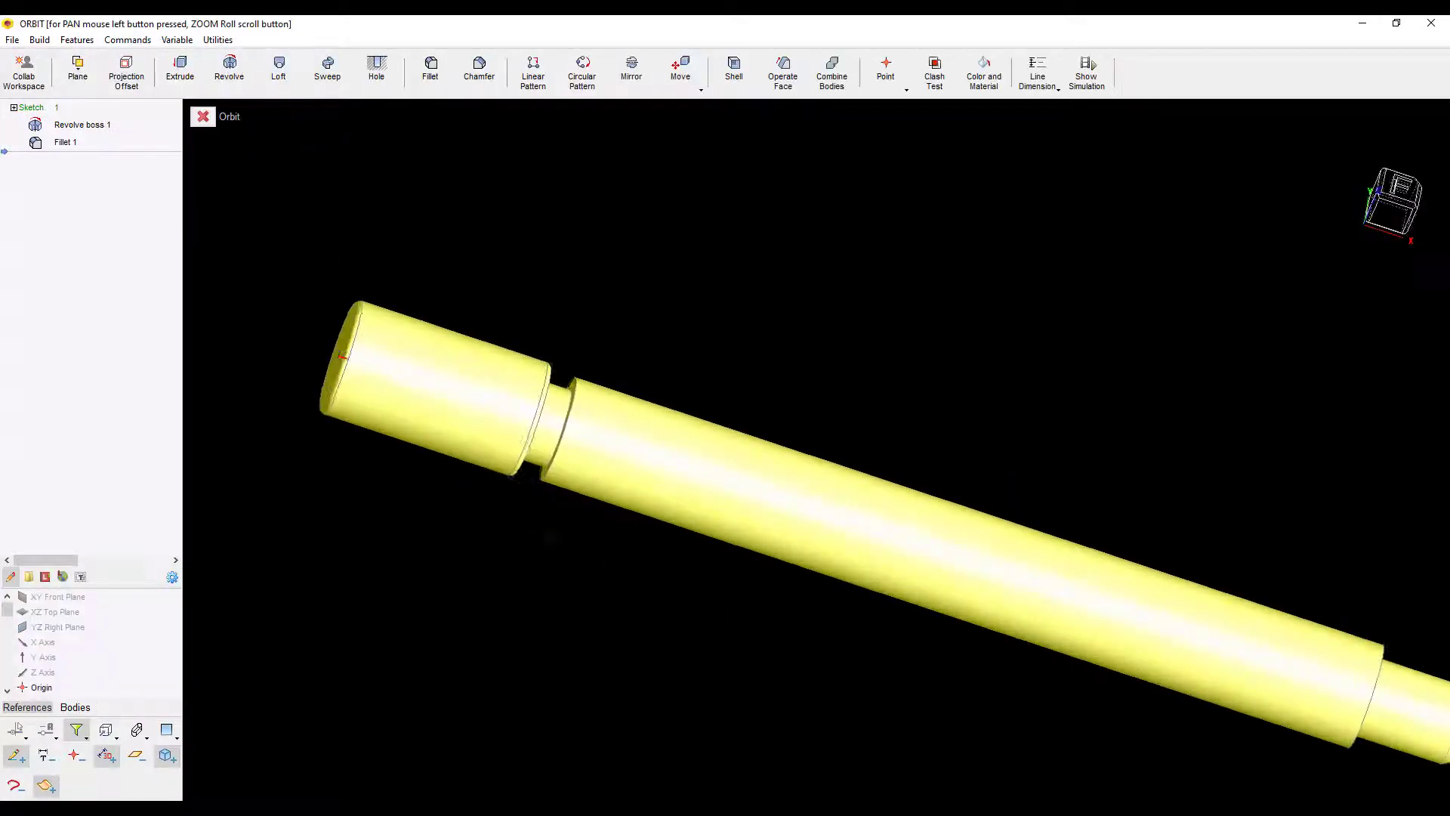
{"action": "left_click_drag", "start_coordinate": [816, 453], "coordinate": [862, 464]}
{"action": "key", "text": "Escape"}
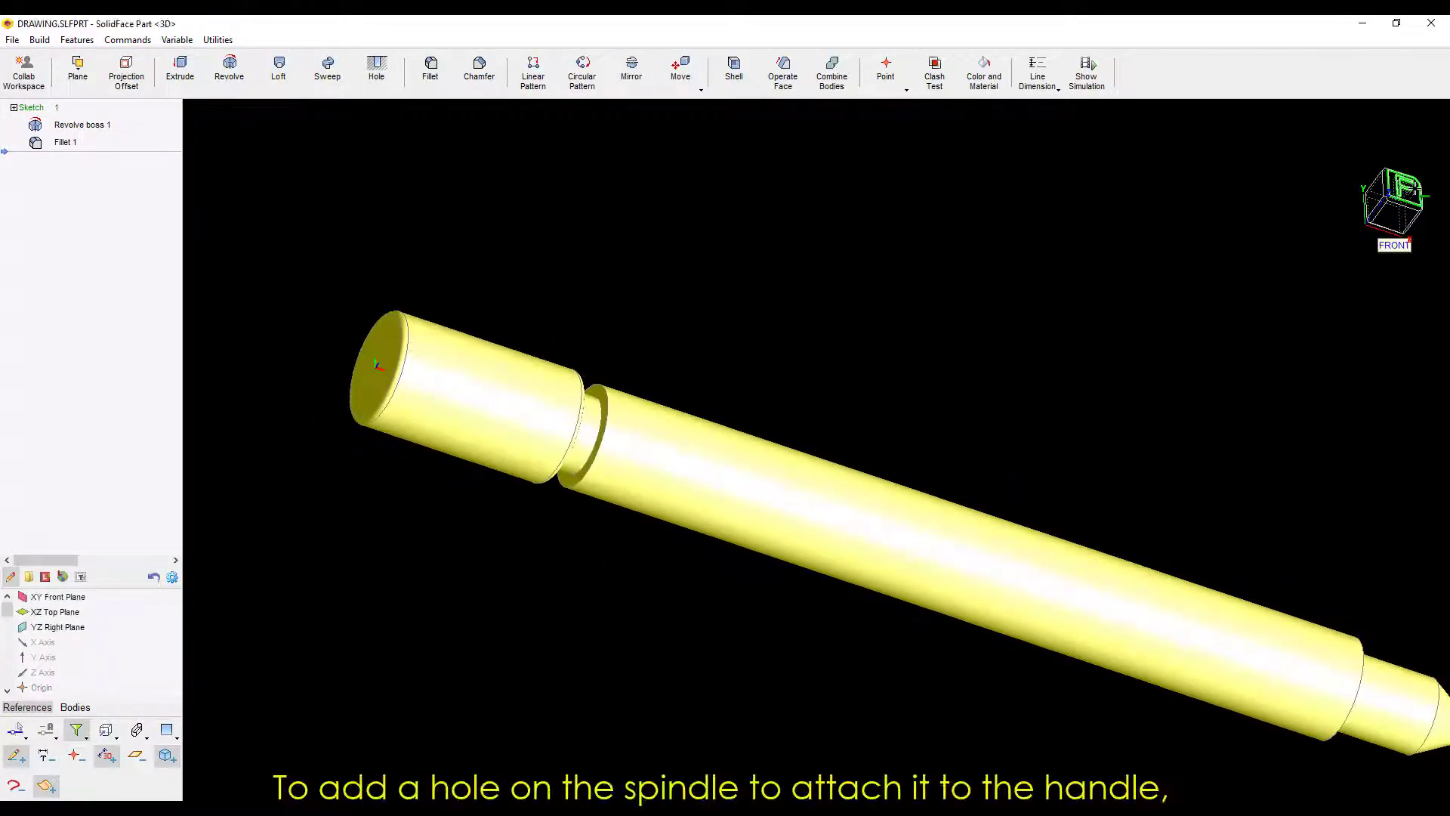
{"action": "left_click", "coordinate": [1400, 193]}
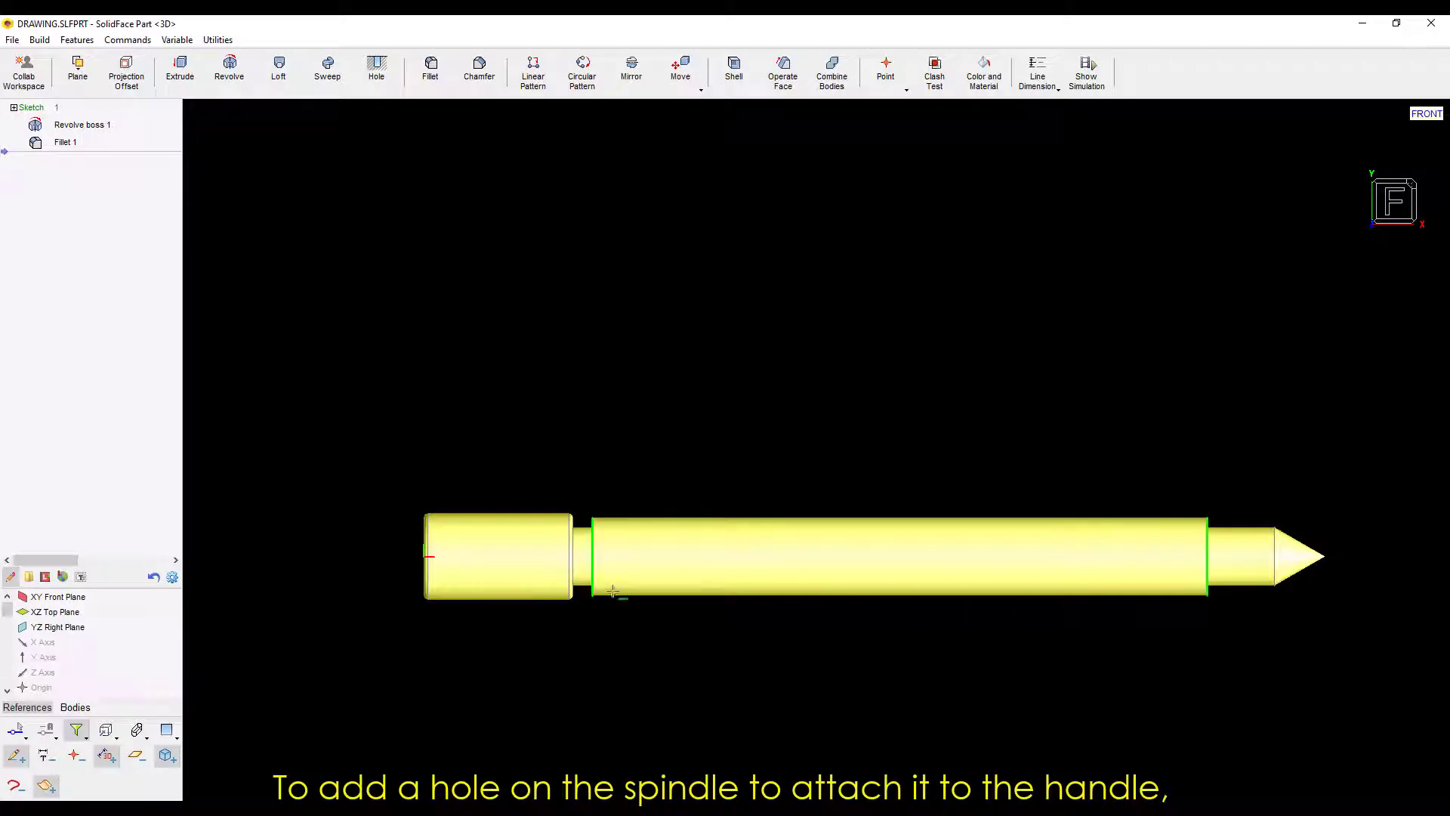
Step: Open a section-view sketch on the XY Front Plane and place a circle relative to the part's end corner
{"action": "double_click", "coordinate": [37, 599]}
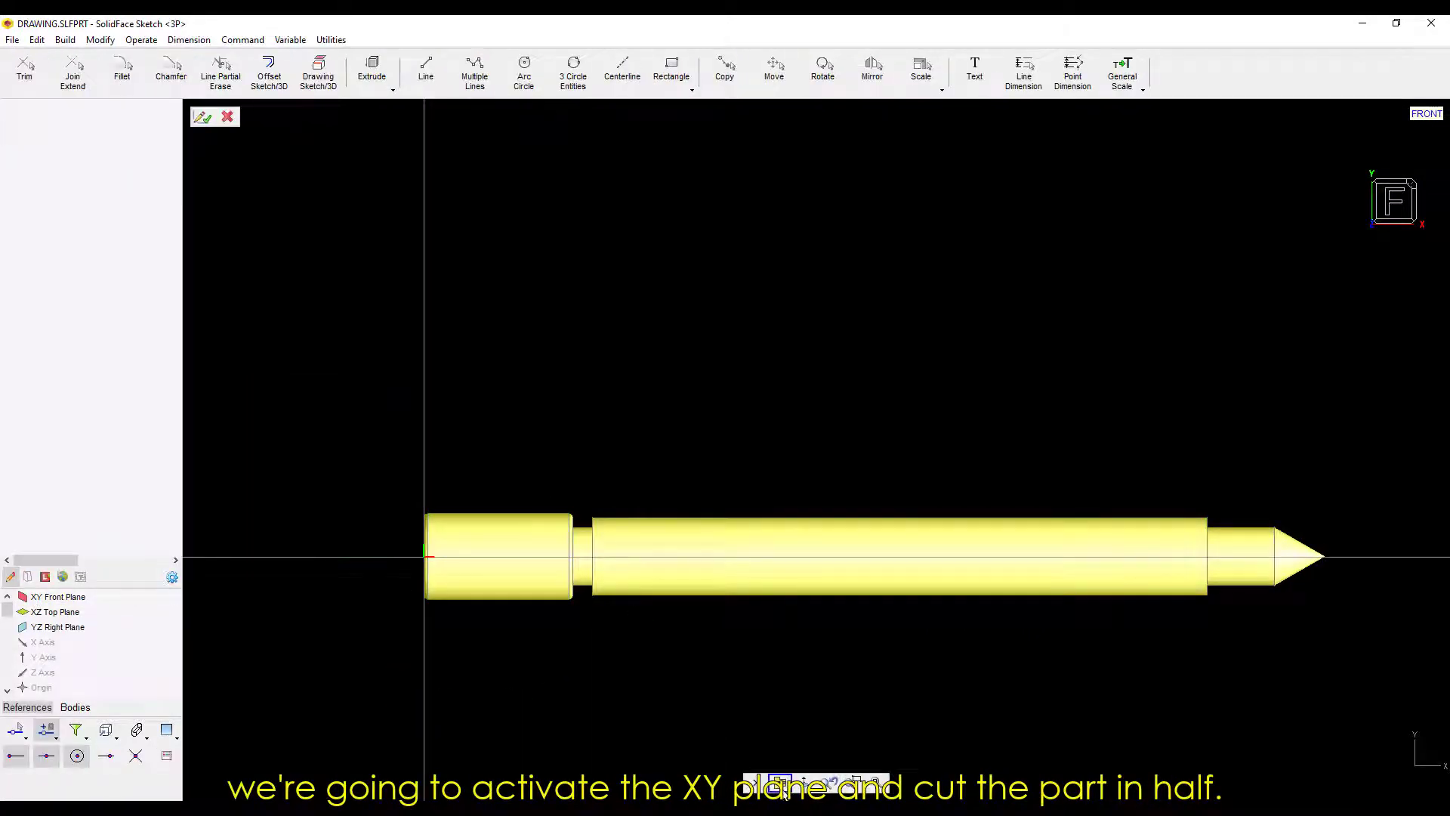
{"action": "left_click", "coordinate": [781, 790]}
{"action": "scroll", "coordinate": [601, 449], "scroll_direction": "up", "scroll_amount": 2}
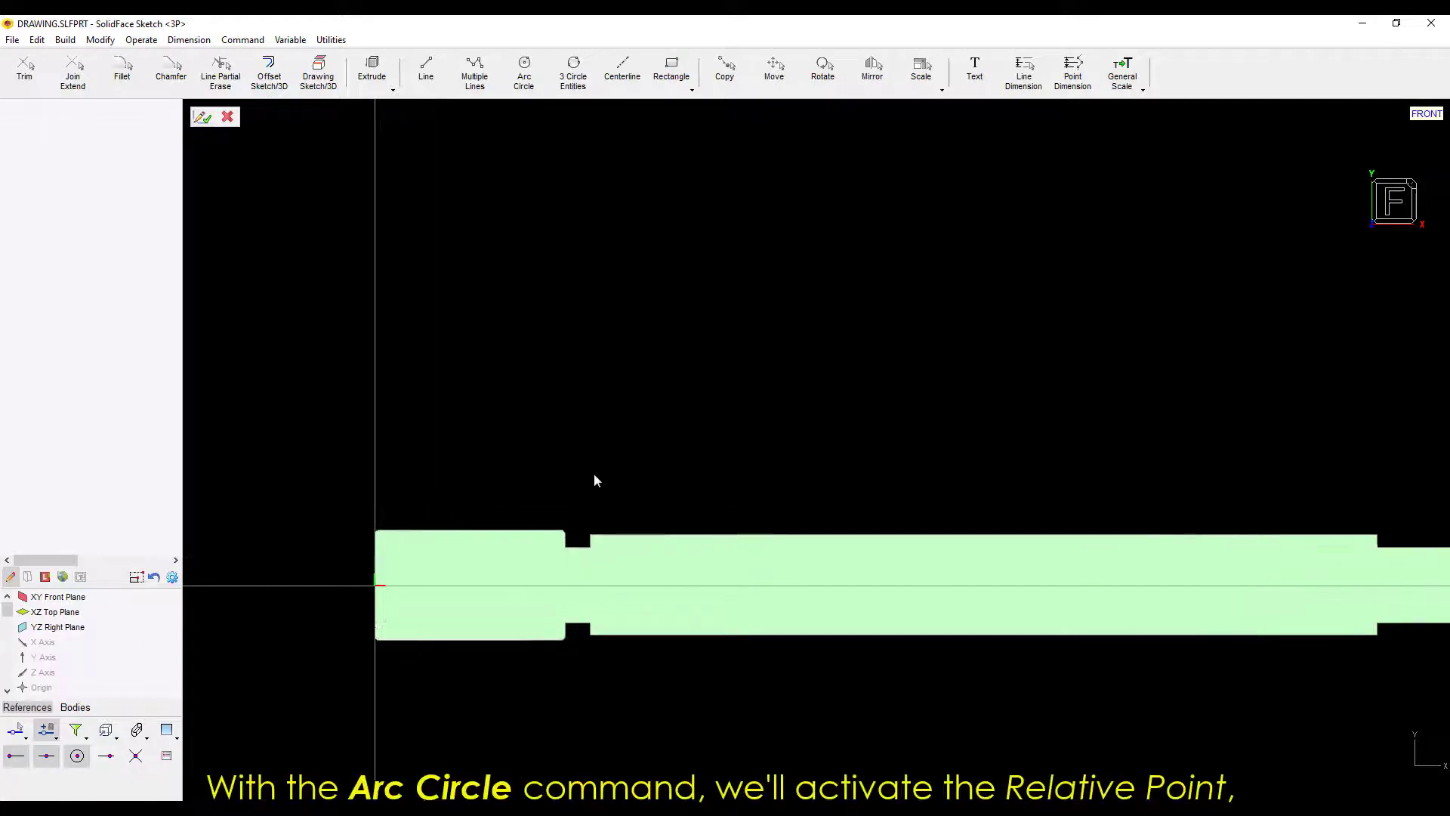
{"action": "scroll", "coordinate": [593, 481], "scroll_direction": "up", "scroll_amount": 1}
{"action": "left_click", "coordinate": [522, 87]}
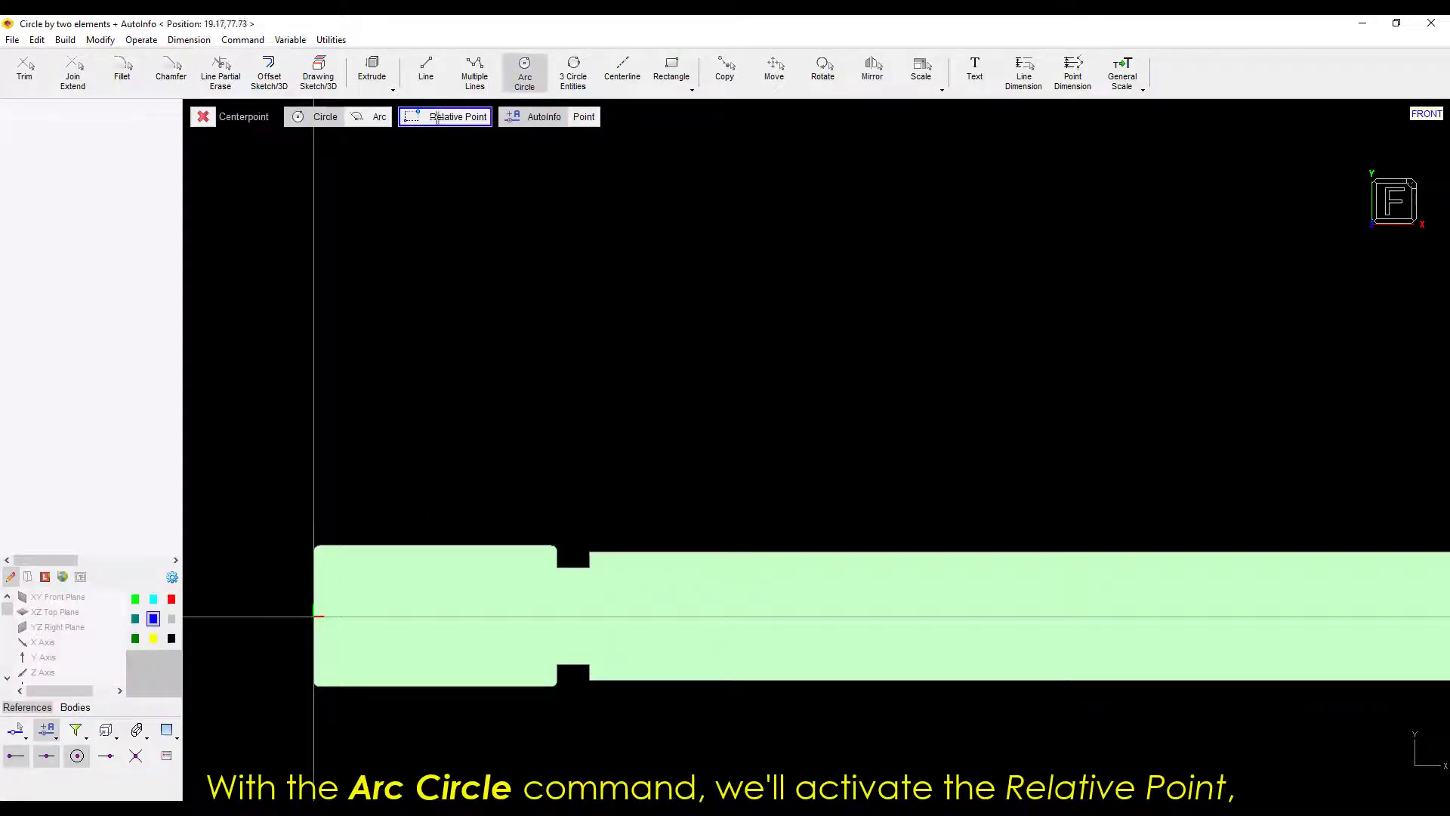
{"action": "left_click", "coordinate": [439, 118]}
{"action": "scroll", "coordinate": [323, 628], "scroll_direction": "up", "scroll_amount": 1}
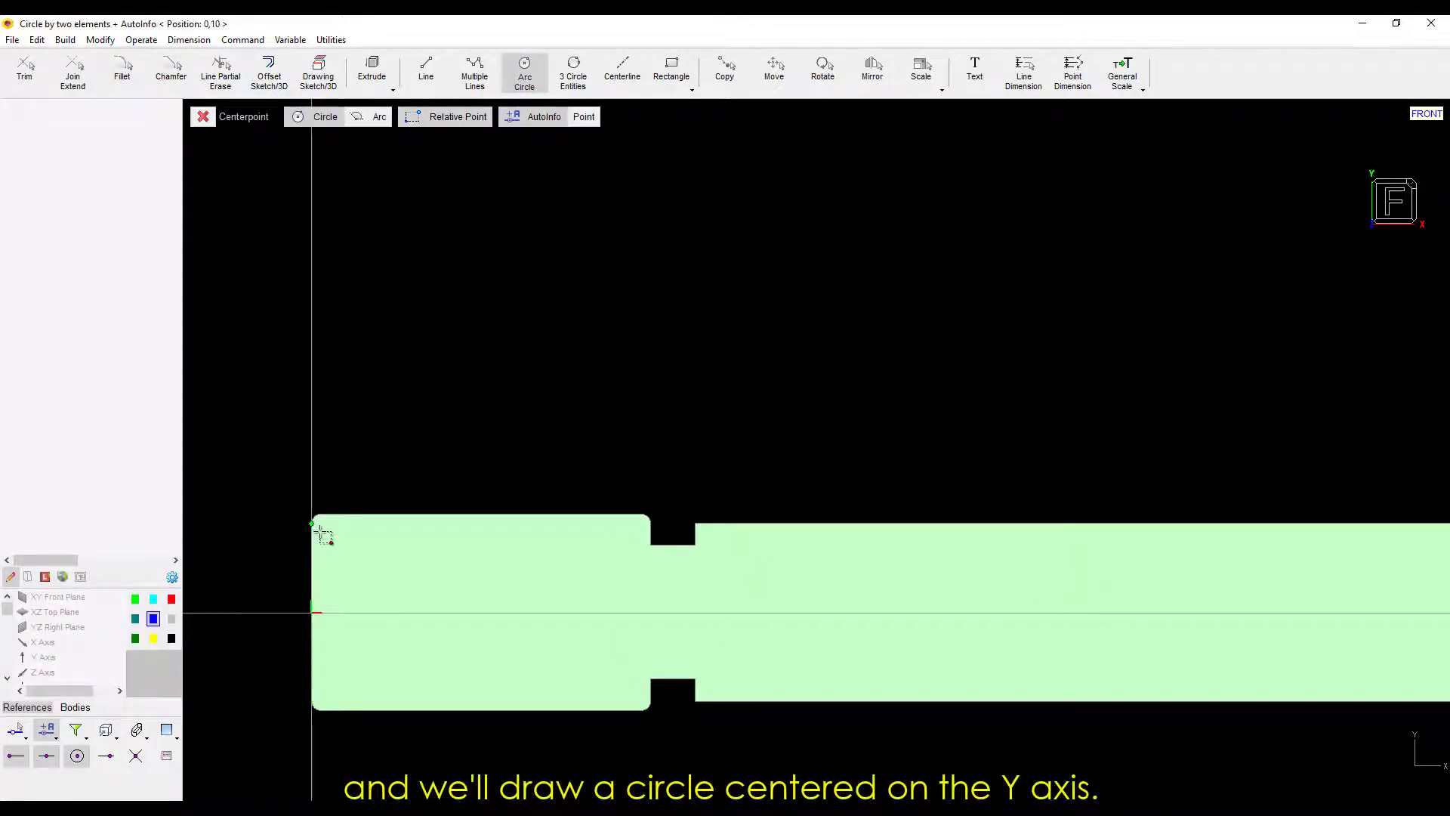
{"action": "left_click", "coordinate": [322, 533]}
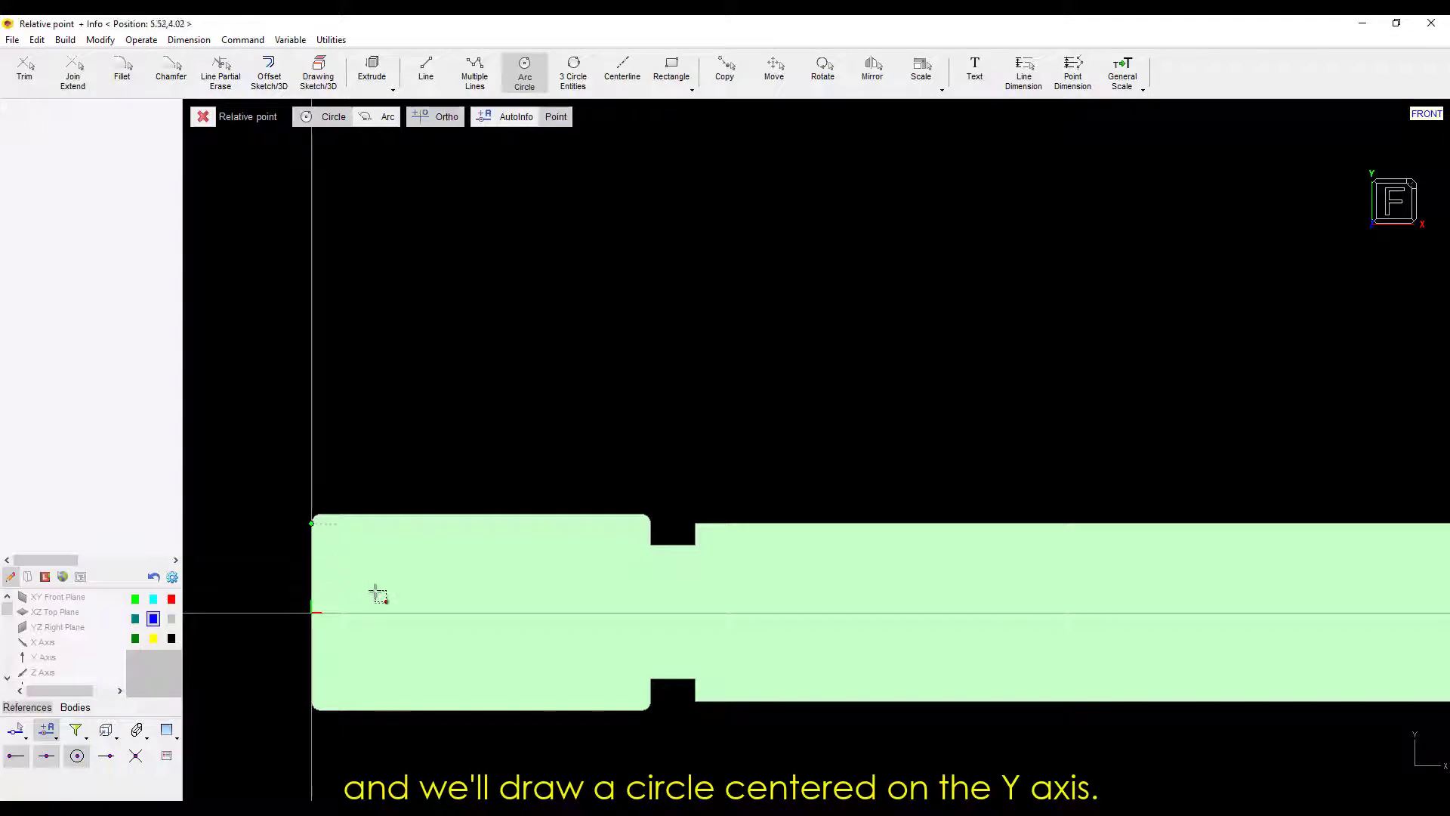
{"action": "left_click", "coordinate": [459, 612]}
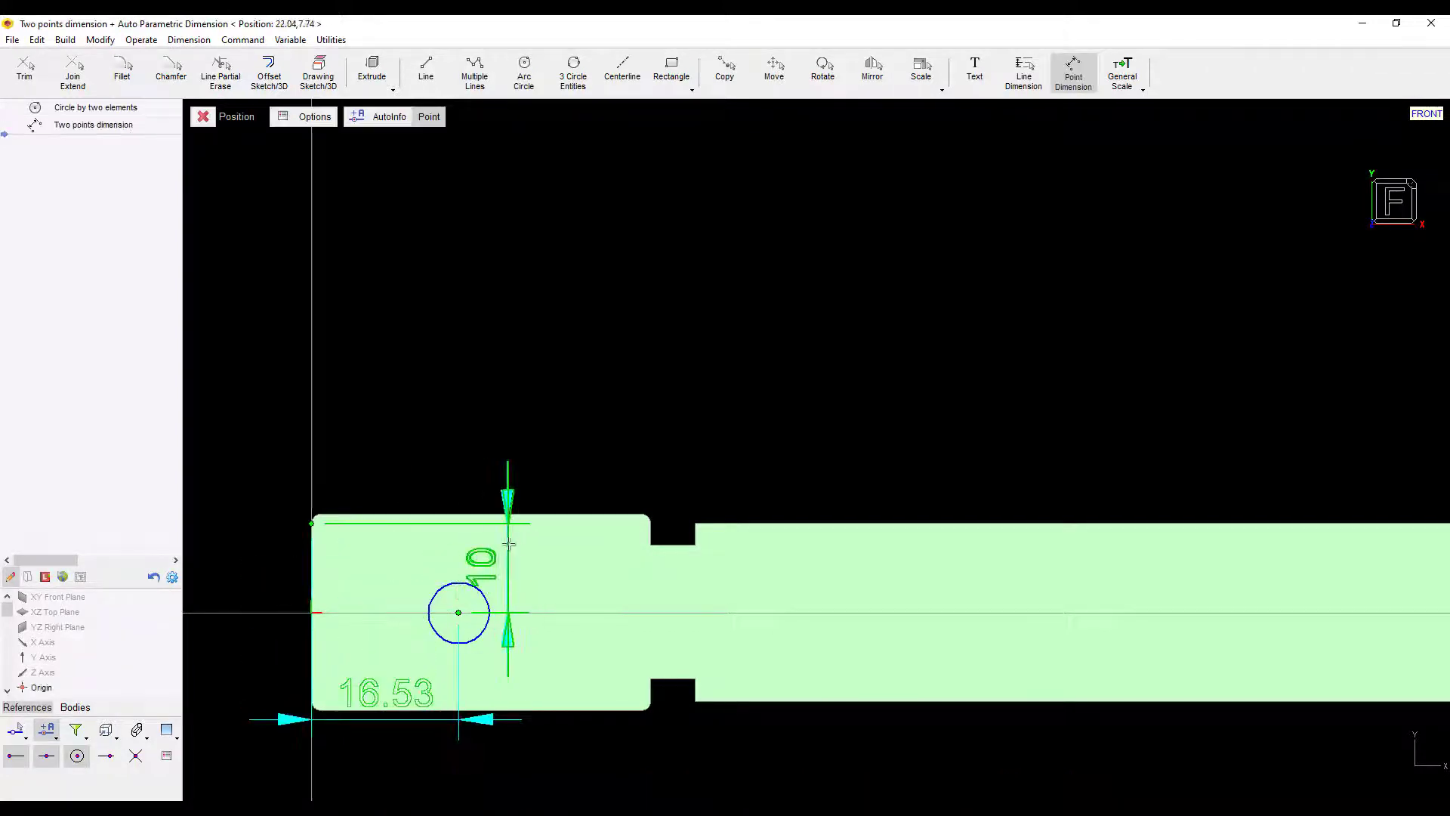
Step: Dimension the circle with a 19 horizontal offset, a vertical distance and a 4.7625 radius
{"action": "left_click", "coordinate": [465, 708]}
{"action": "left_click", "coordinate": [377, 556]}
{"action": "left_click", "coordinate": [573, 504]}
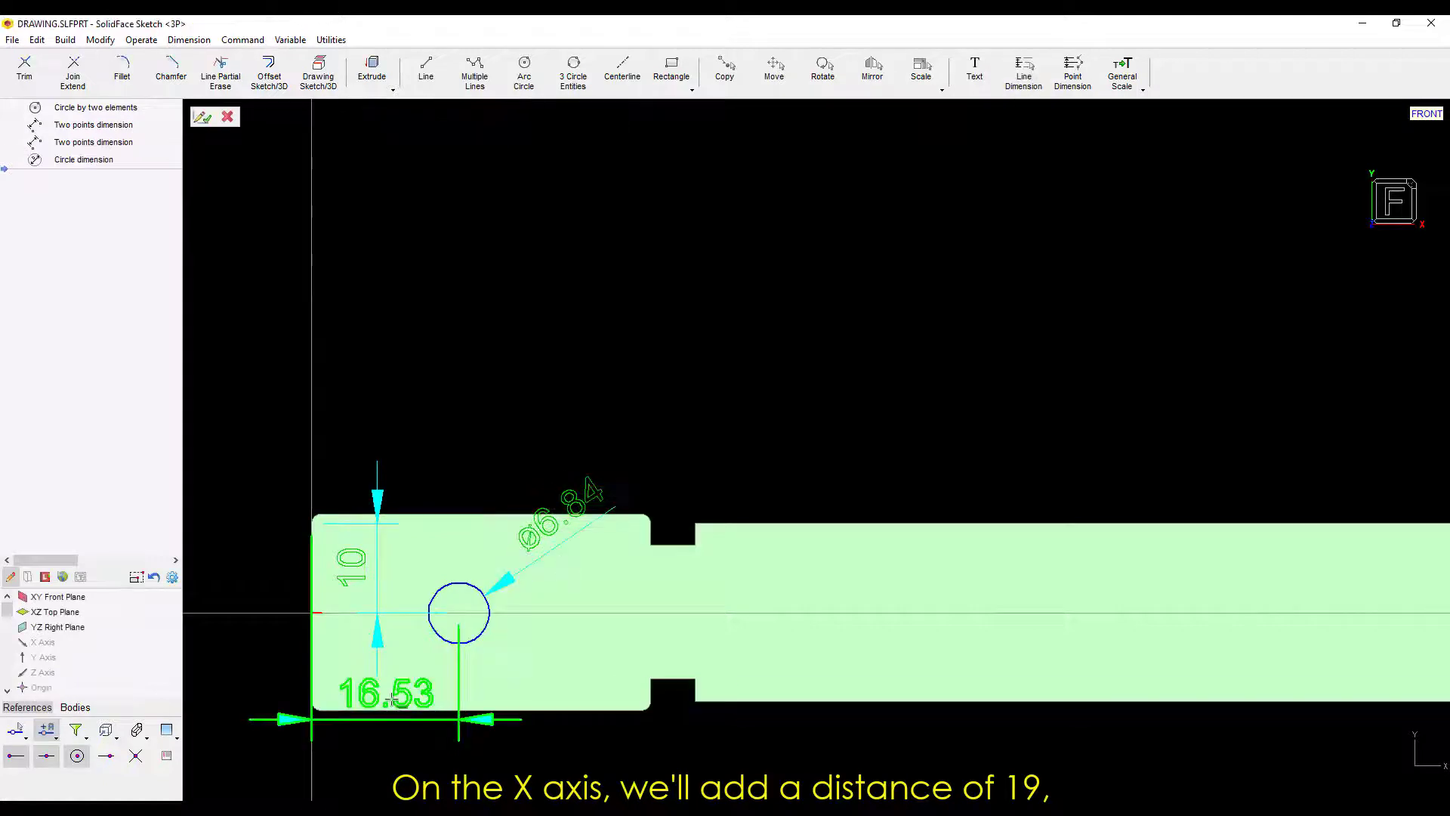
{"action": "double_click", "coordinate": [393, 698]}
{"action": "type", "text": "19"}
{"action": "key", "text": "Return"}
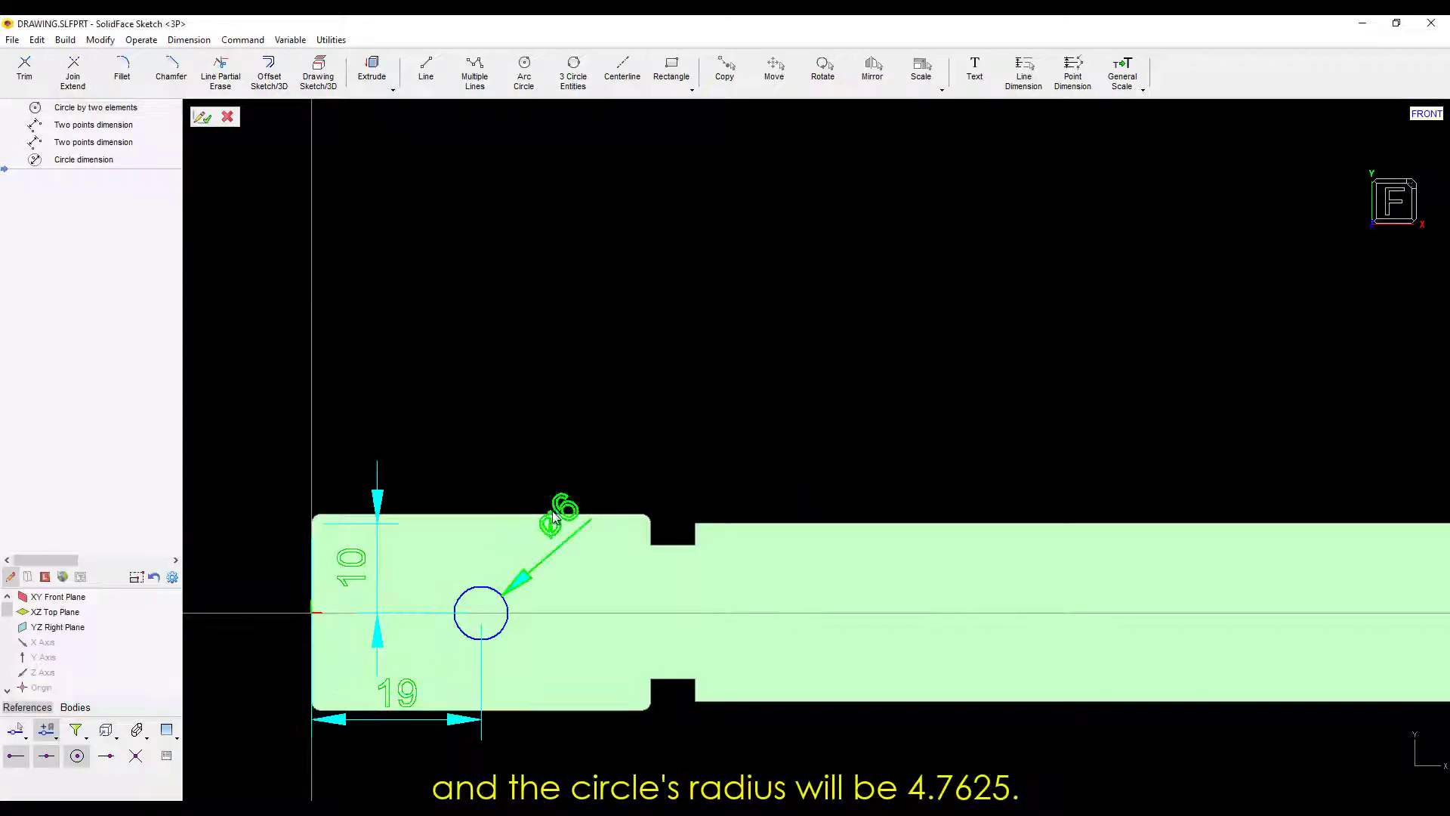
{"action": "double_click", "coordinate": [555, 522]}
{"action": "type", "text": "4.7625"}
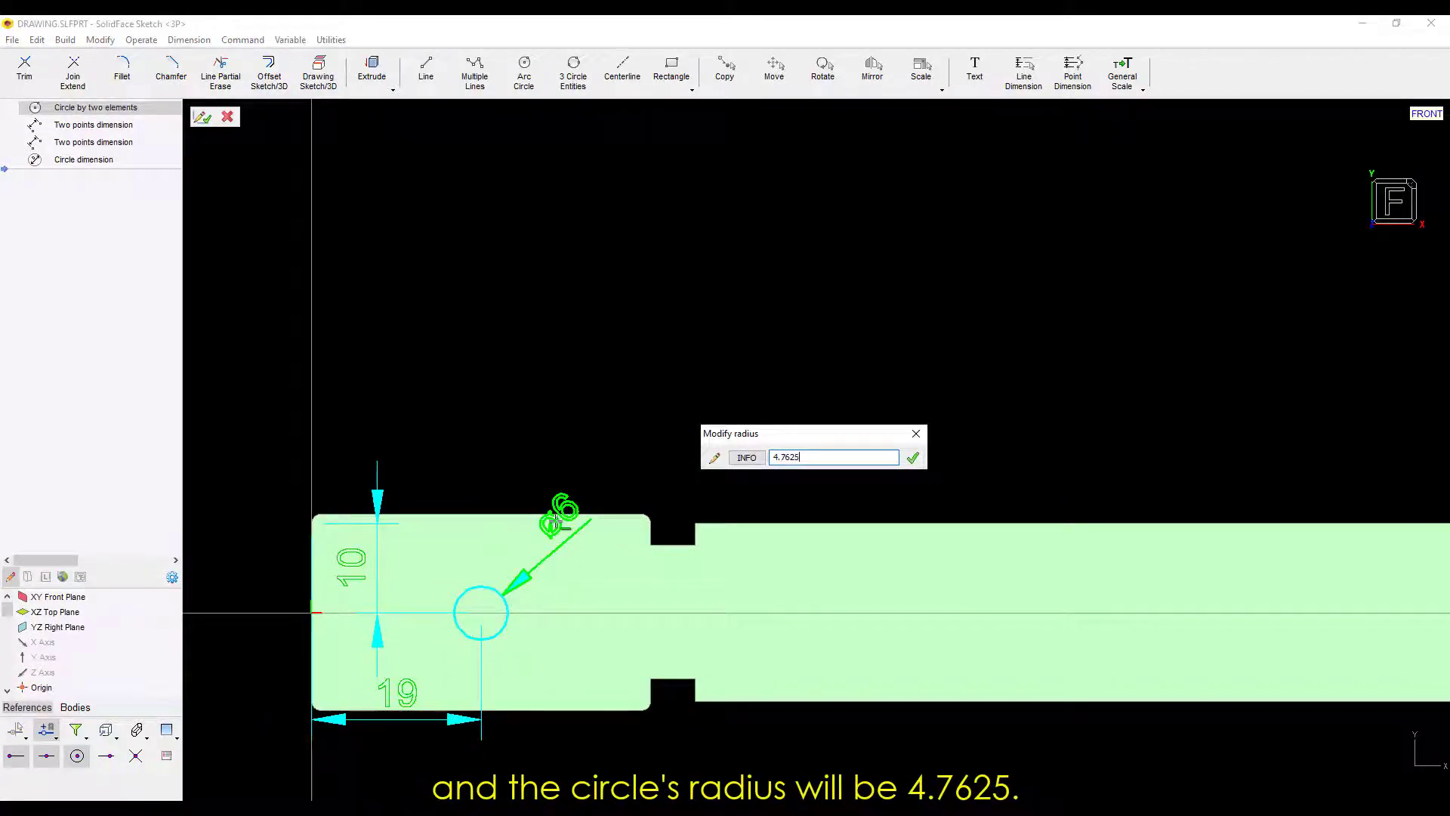
{"action": "key", "text": "Return"}
{"action": "scroll", "coordinate": [598, 386], "scroll_direction": "down", "scroll_amount": 2}
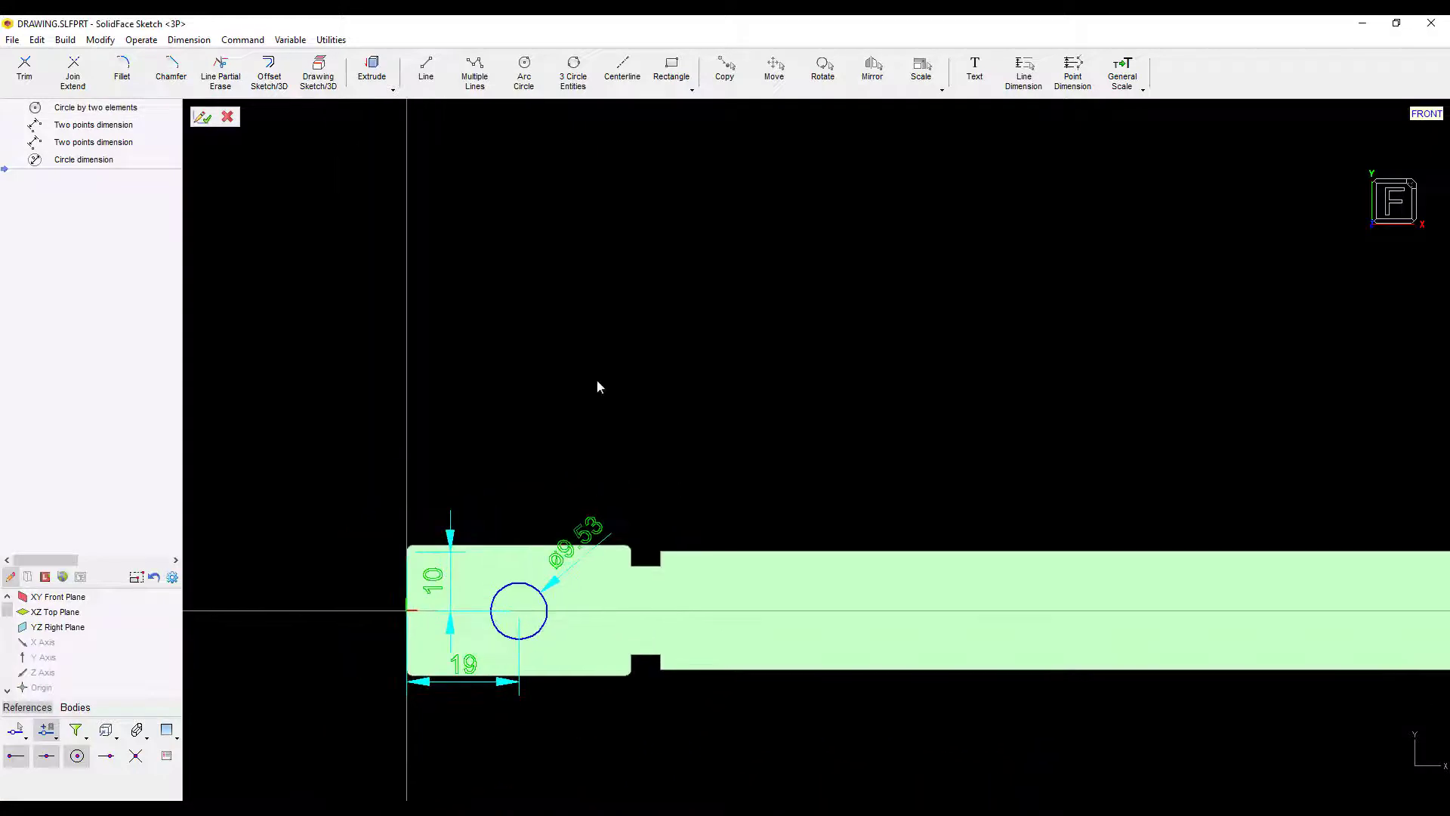
Step: Cut-extrude the circle 15 in both directions through the spindle
{"action": "left_click", "coordinate": [386, 86]}
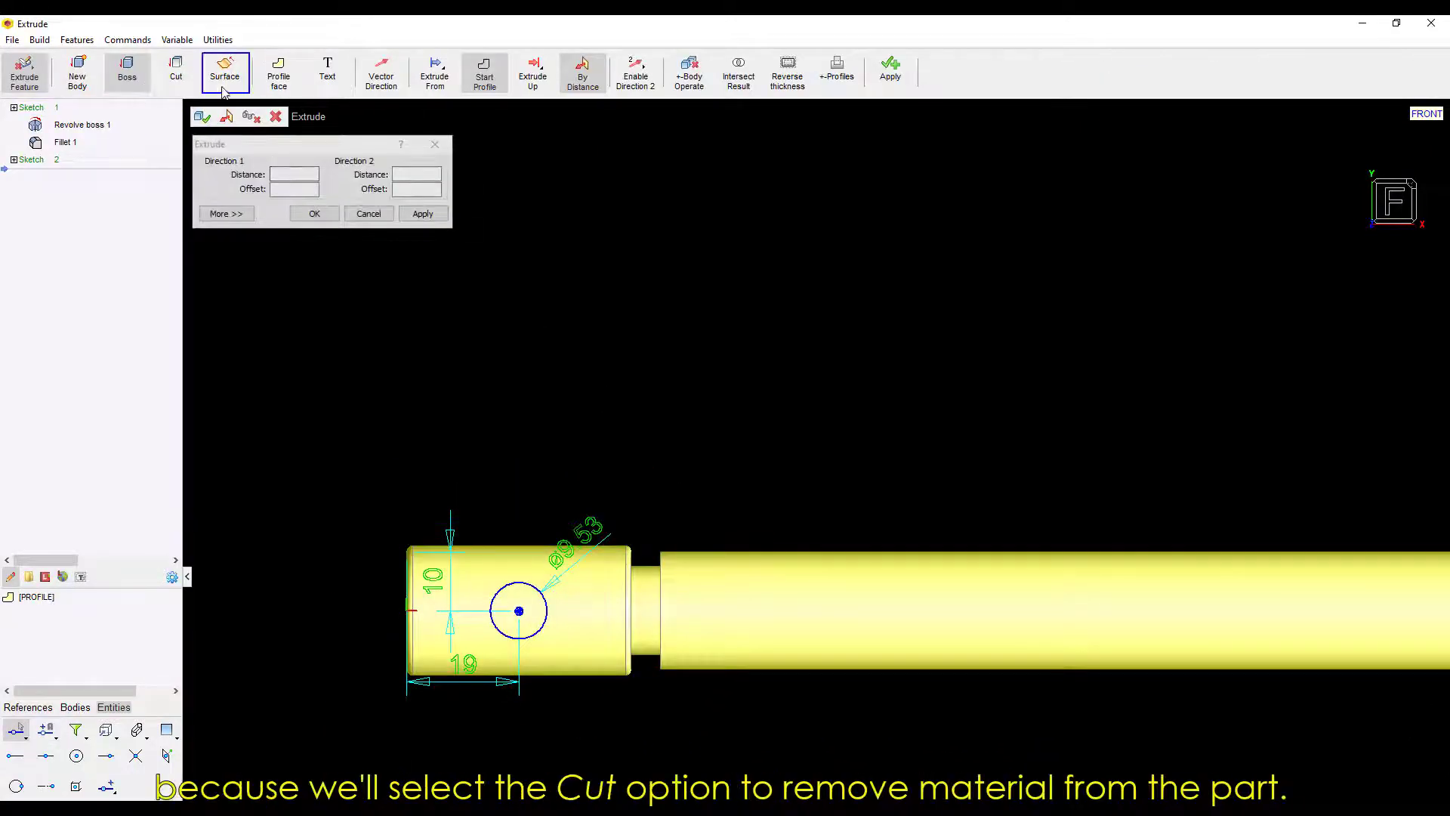
{"action": "left_click", "coordinate": [631, 93]}
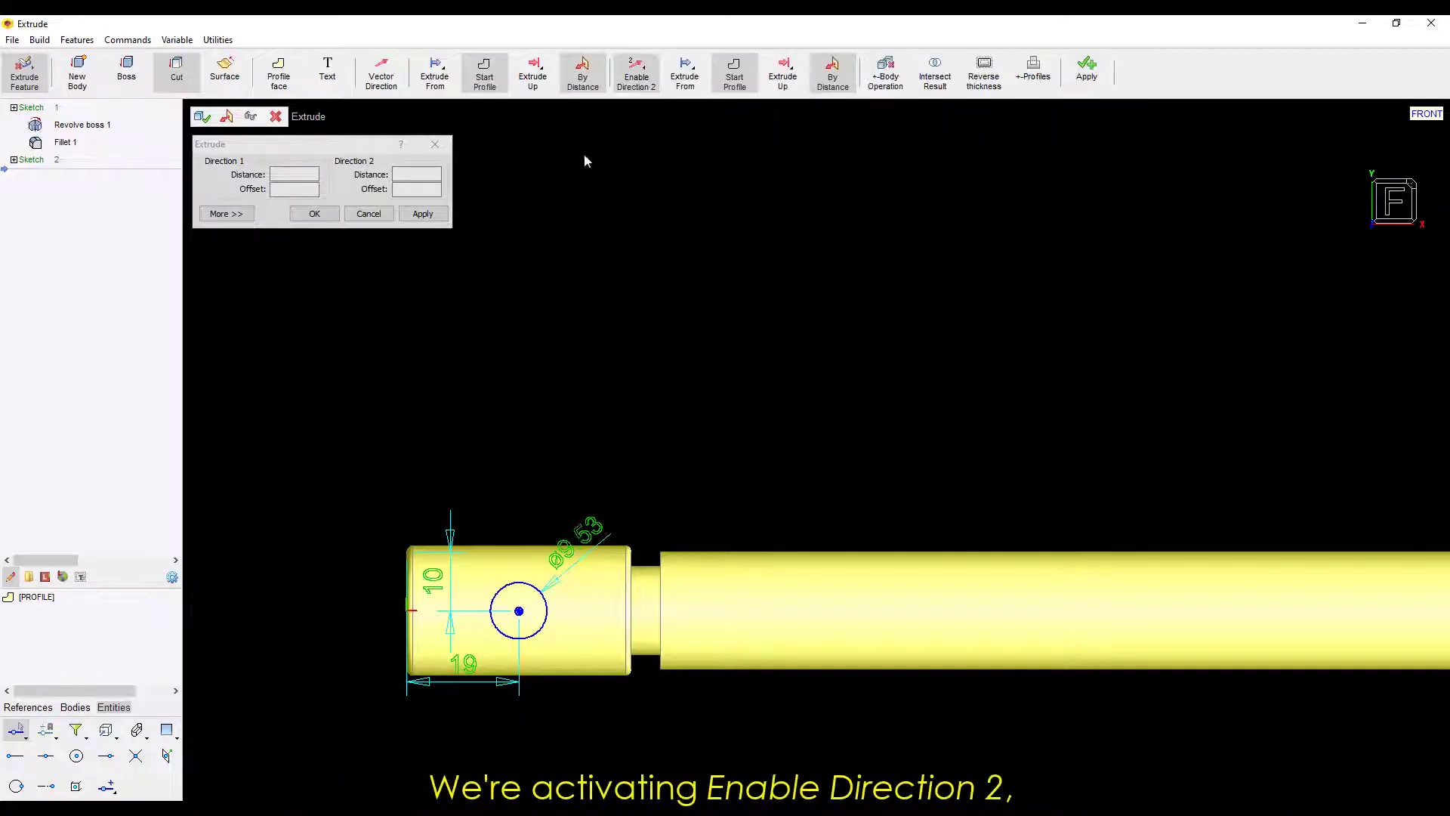
{"action": "type", "text": "15"}
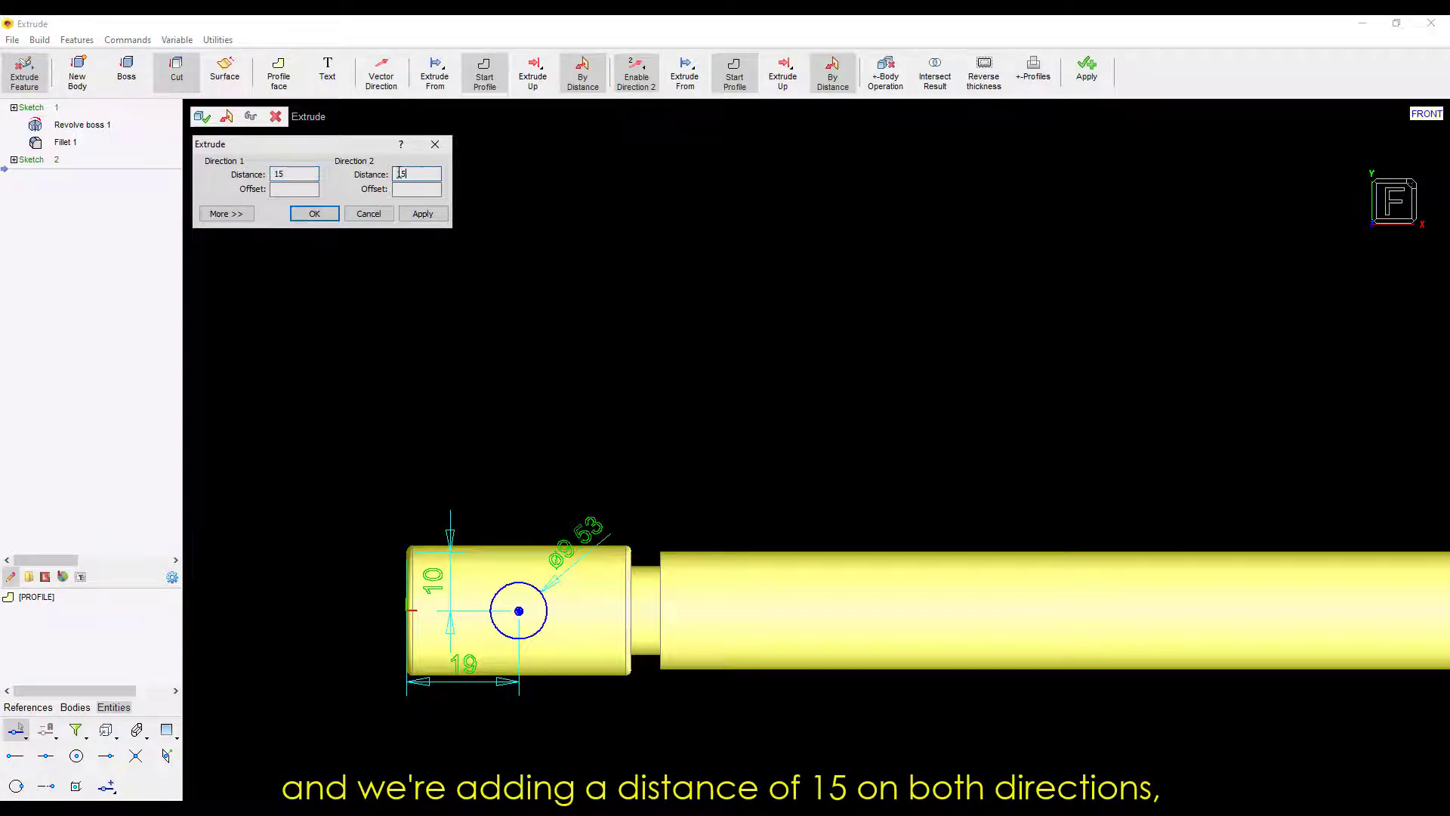
{"action": "left_click", "coordinate": [318, 215]}
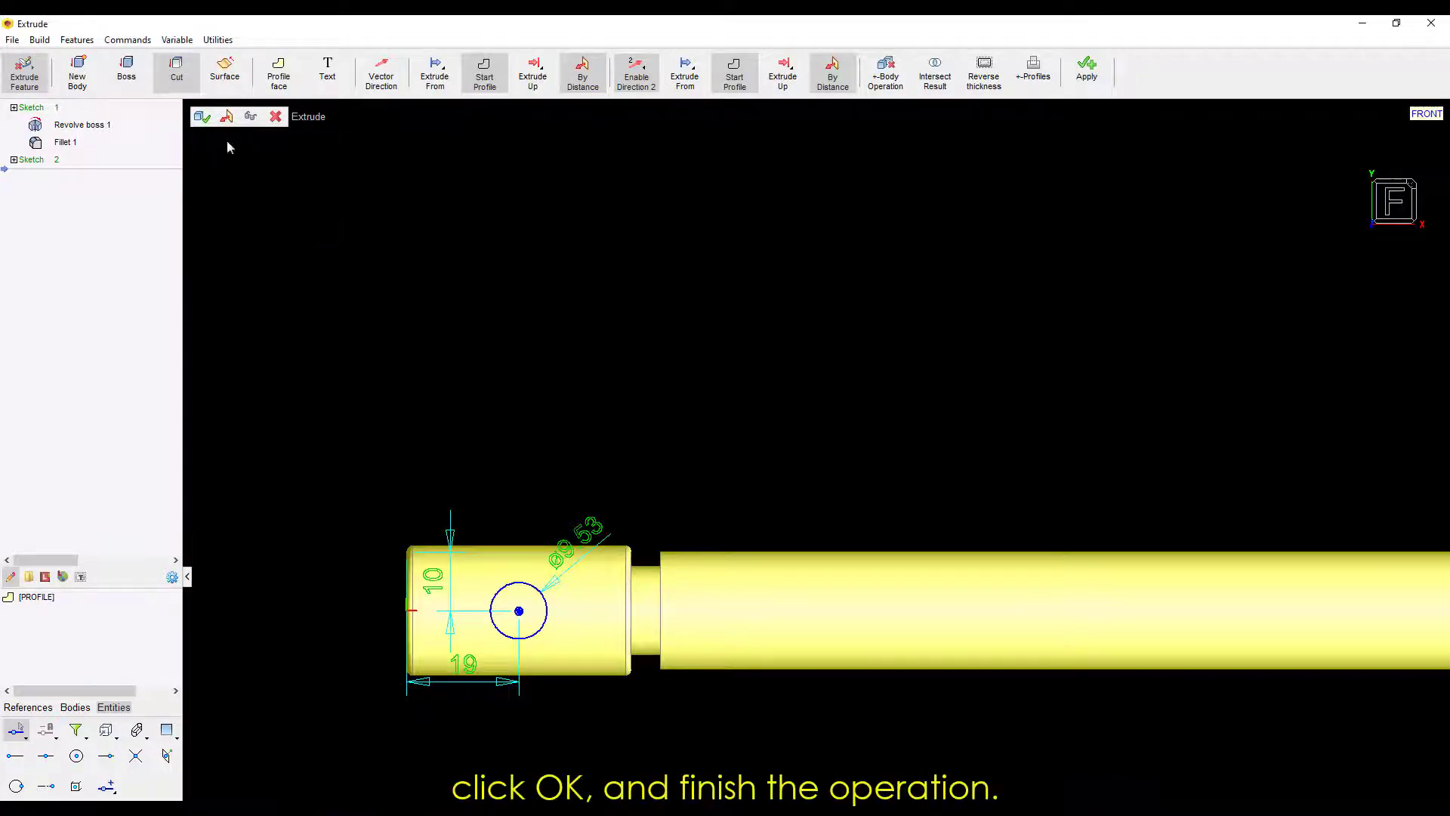
{"action": "left_click", "coordinate": [202, 117]}
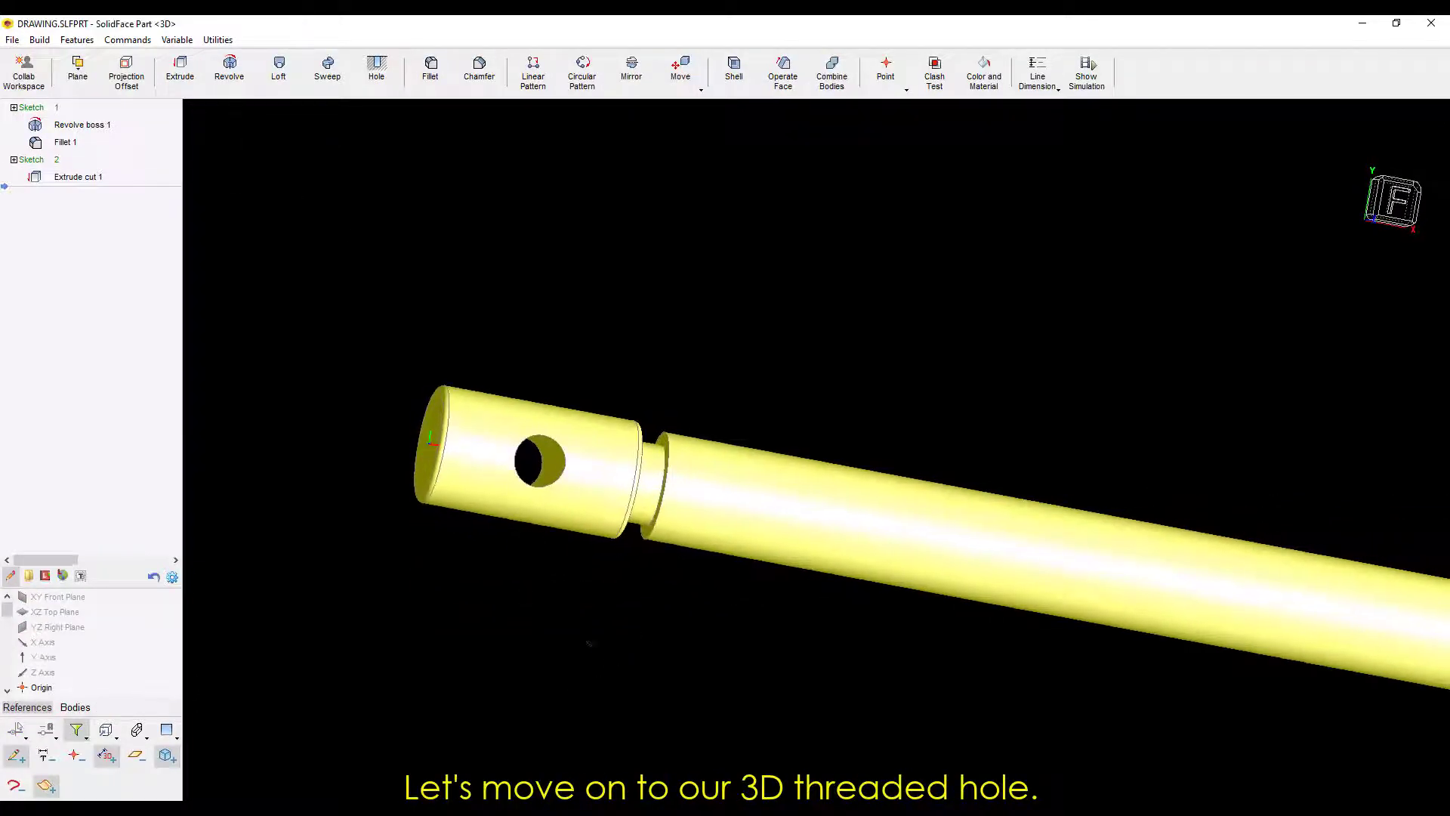
Step: Create a constant-pitch helix with pitch 5 and 32 revolutions on the long shaft edge
{"action": "left_click", "coordinate": [886, 69]}
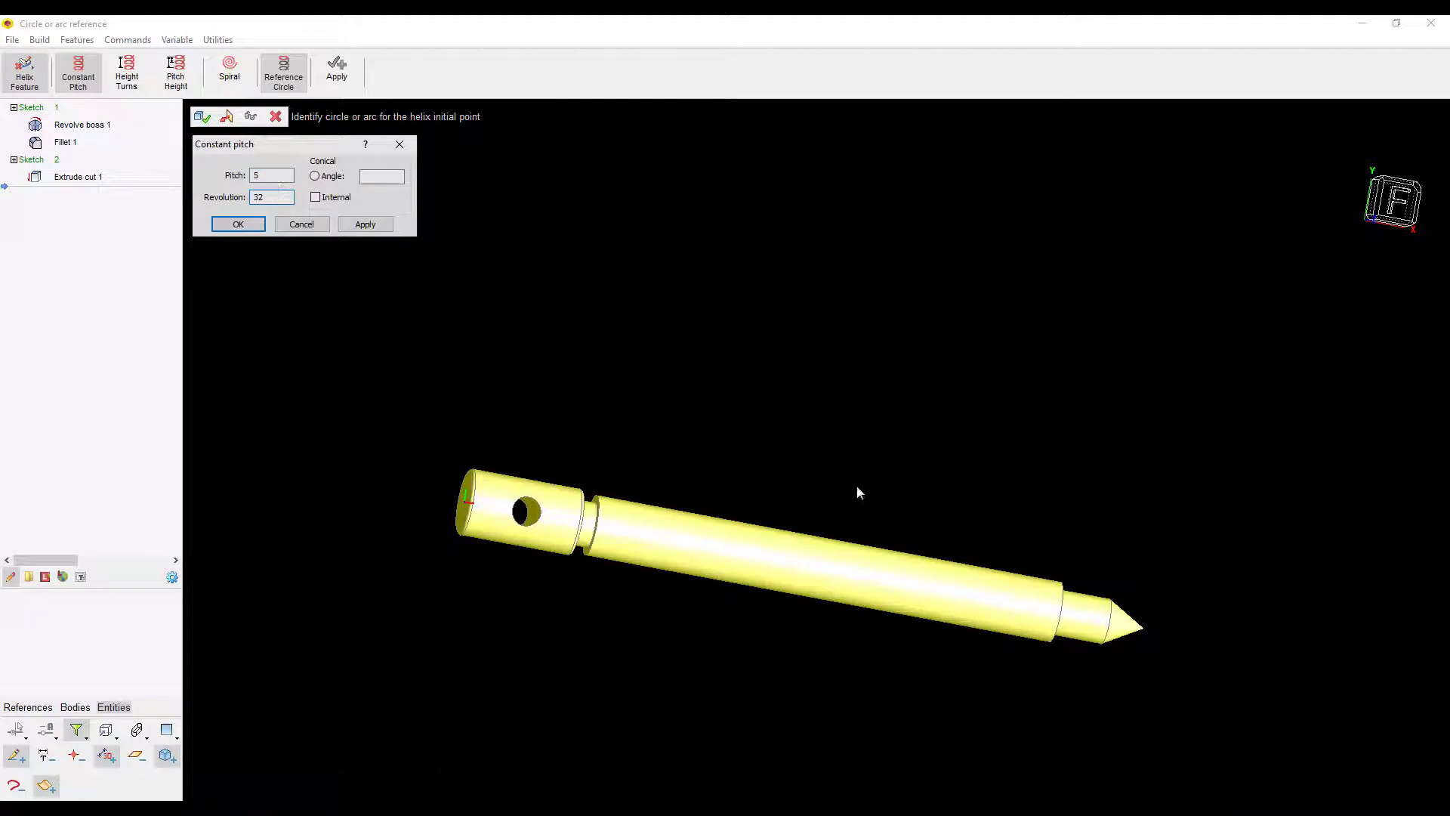
{"action": "left_click", "coordinate": [1064, 613]}
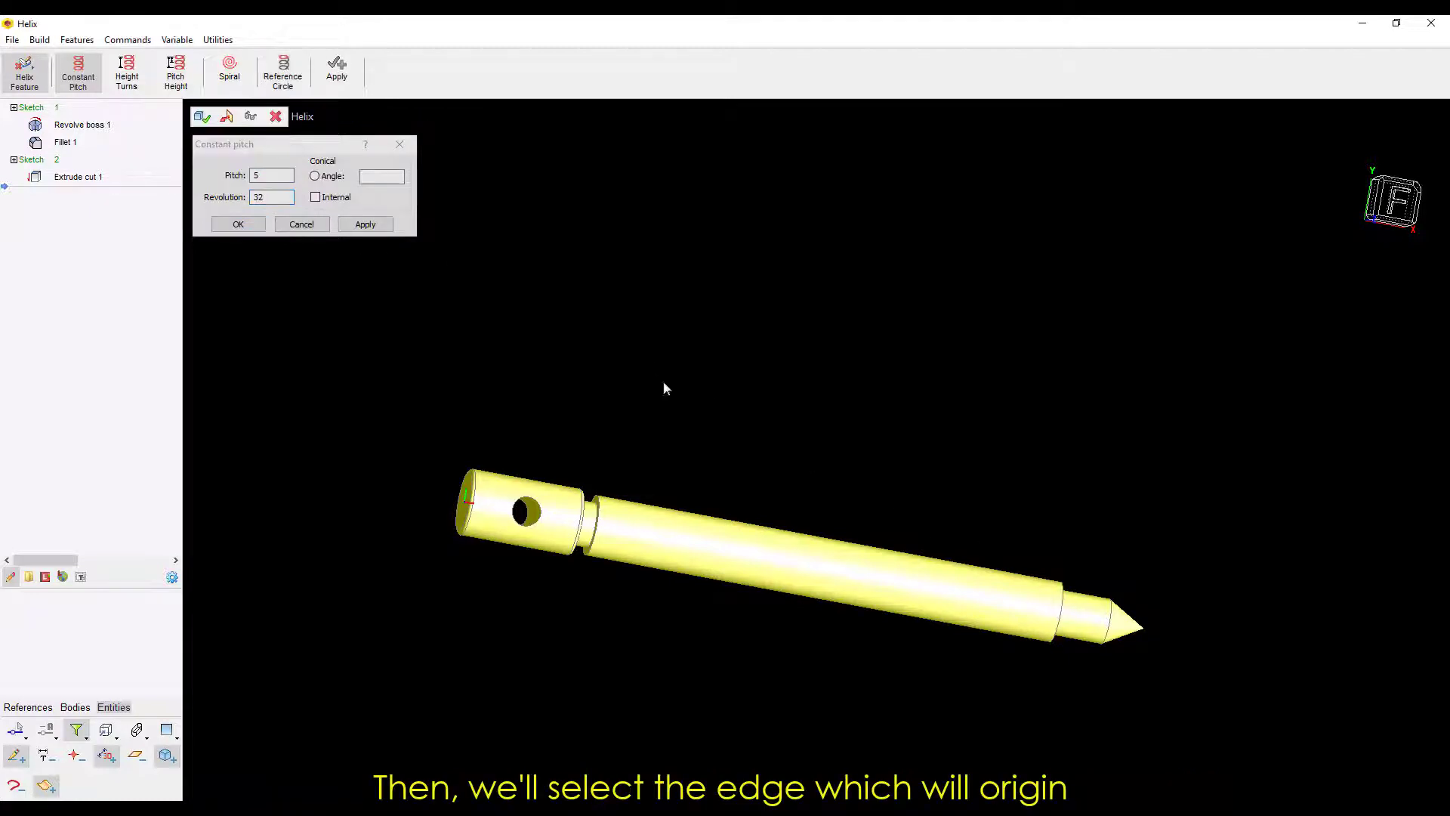
{"action": "left_click", "coordinate": [364, 225]}
{"action": "left_click", "coordinate": [252, 120]}
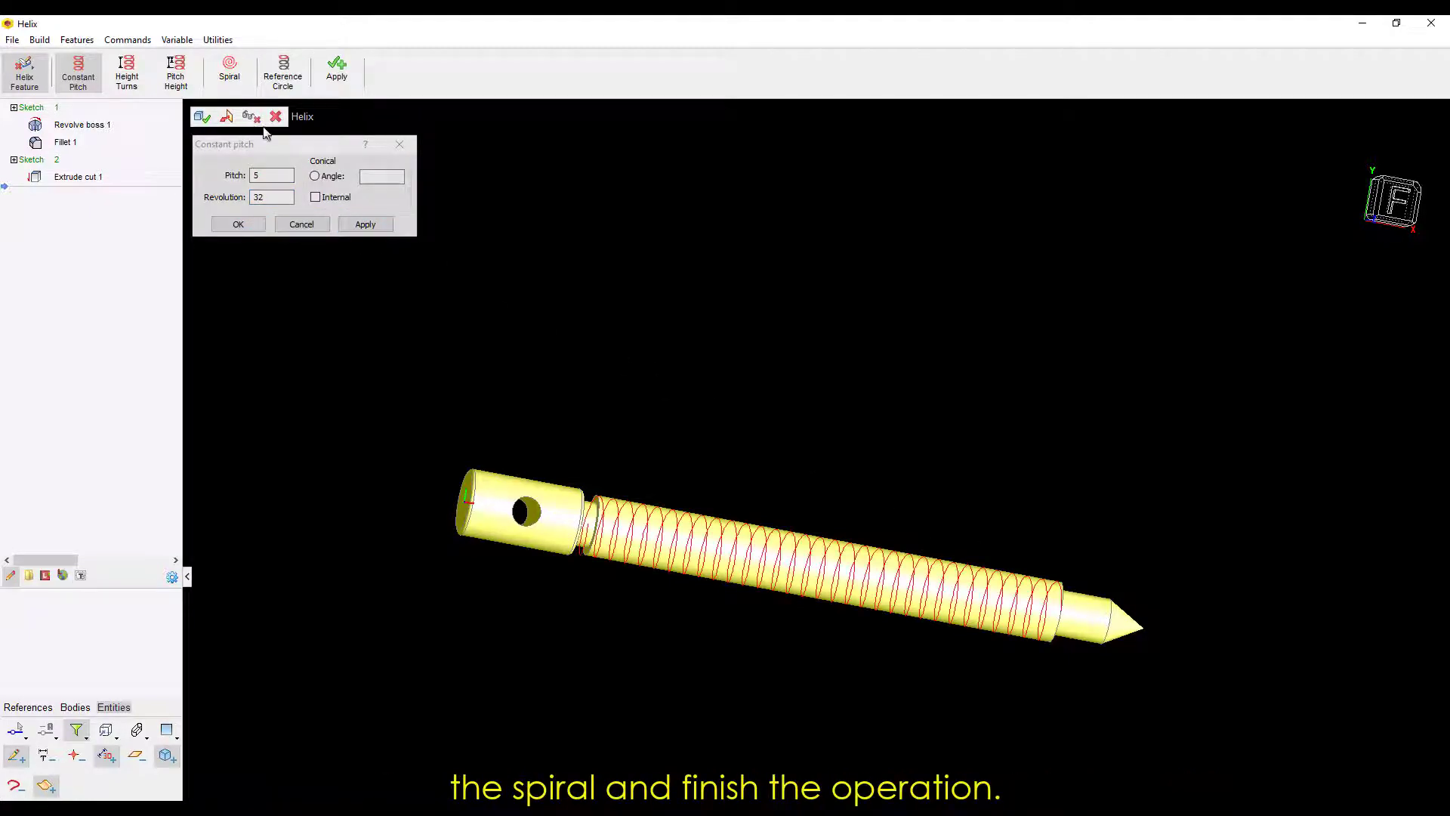
{"action": "left_click", "coordinate": [249, 221]}
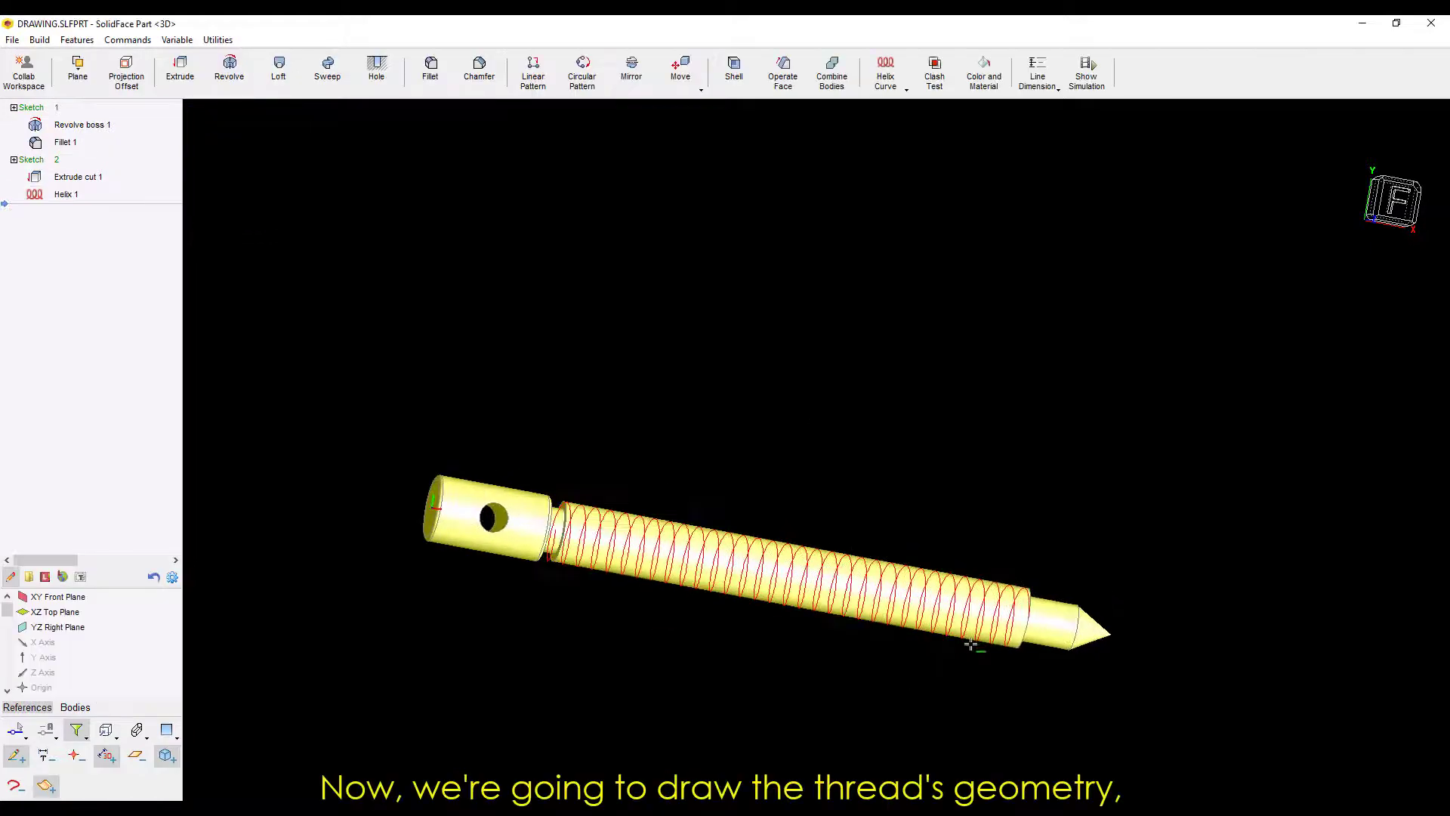
{"action": "scroll", "coordinate": [970, 645], "scroll_direction": "up", "scroll_amount": 2}
Step: Open a section-view sketch on the XZ Top Plane, looking at the part from the front
{"action": "middle_click_drag", "start_coordinate": [657, 654], "coordinate": [623, 661]}
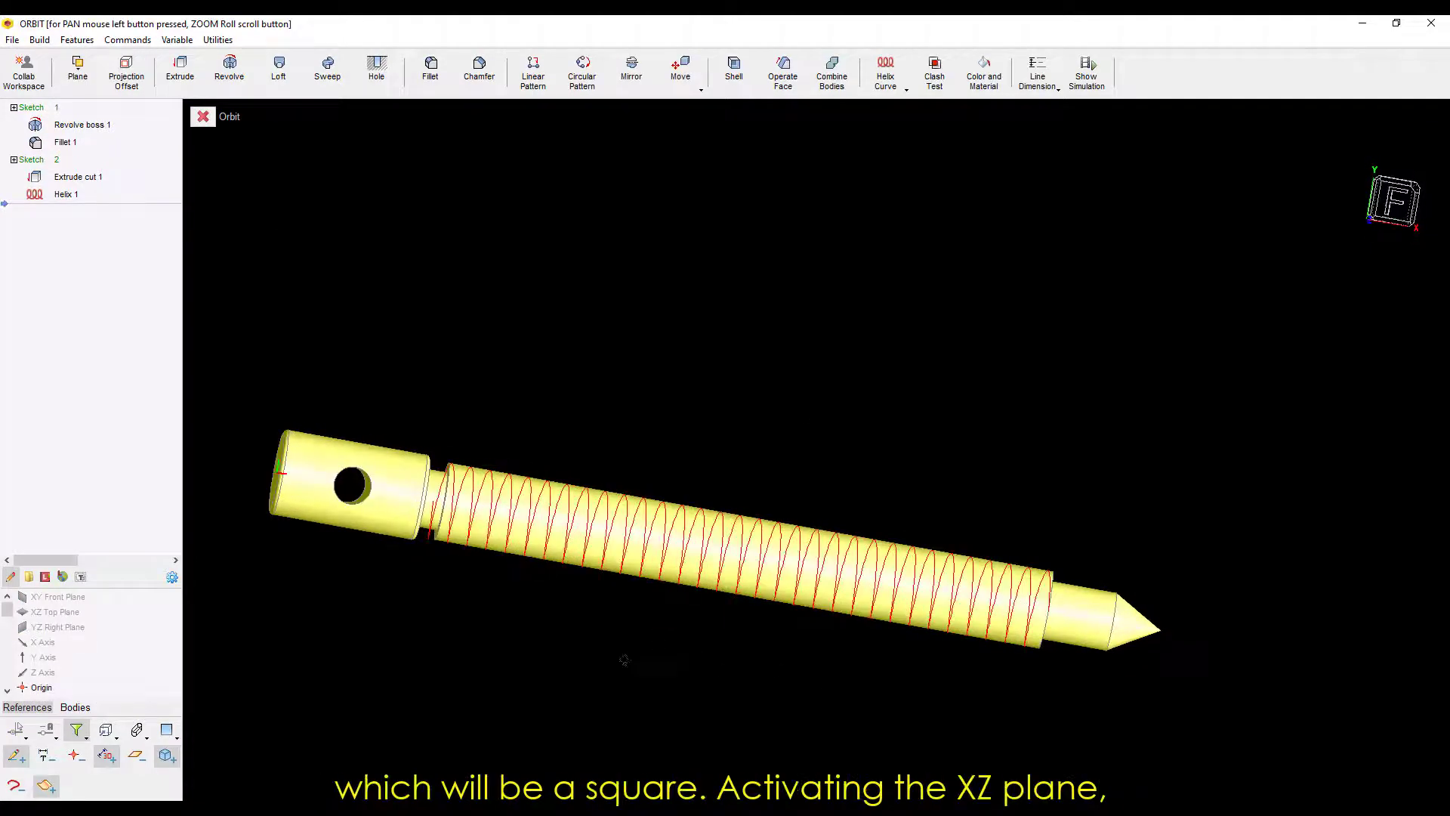
{"action": "key", "text": "ctrl+1"}
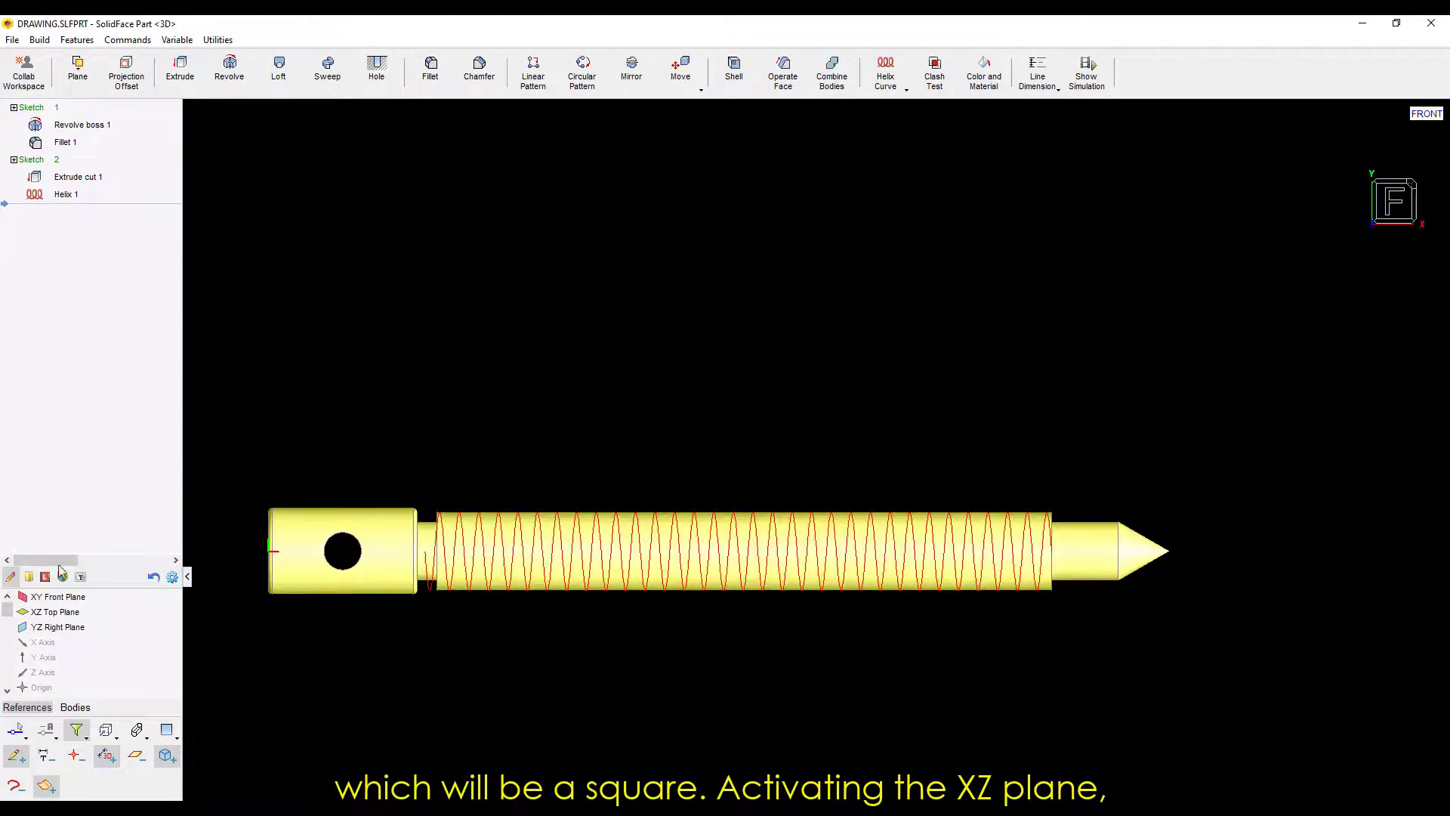
{"action": "left_click", "coordinate": [55, 611]}
{"action": "left_click", "coordinate": [11, 577]}
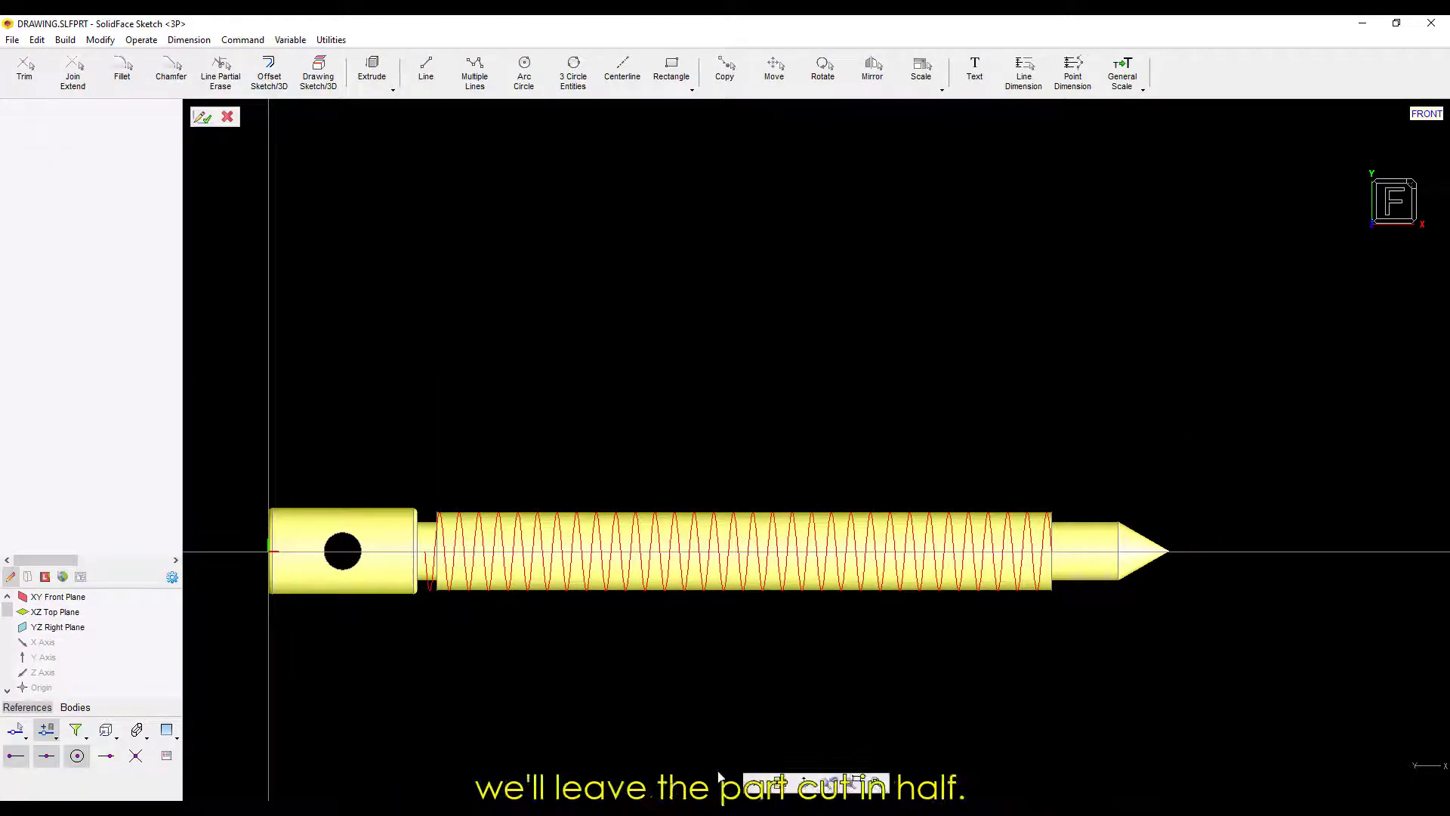
{"action": "left_click", "coordinate": [791, 788]}
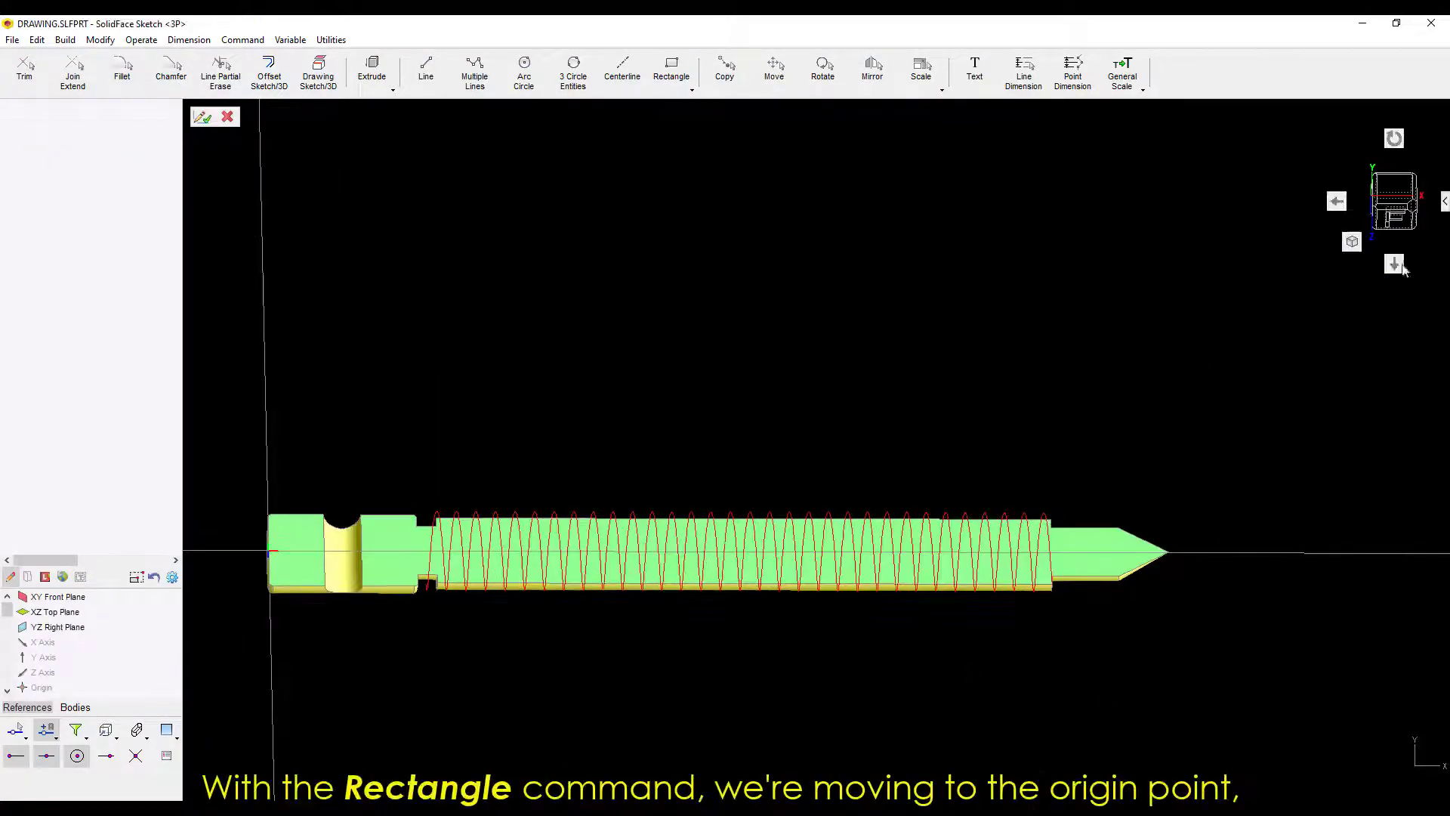
{"action": "scroll", "coordinate": [1053, 607], "scroll_direction": "up", "scroll_amount": 3}
{"action": "scroll", "coordinate": [1074, 585], "scroll_direction": "up", "scroll_amount": 2}
Step: Draw a rectangle at the thread's end corner and dimension both sides to 2.5
{"action": "left_click", "coordinate": [670, 70]}
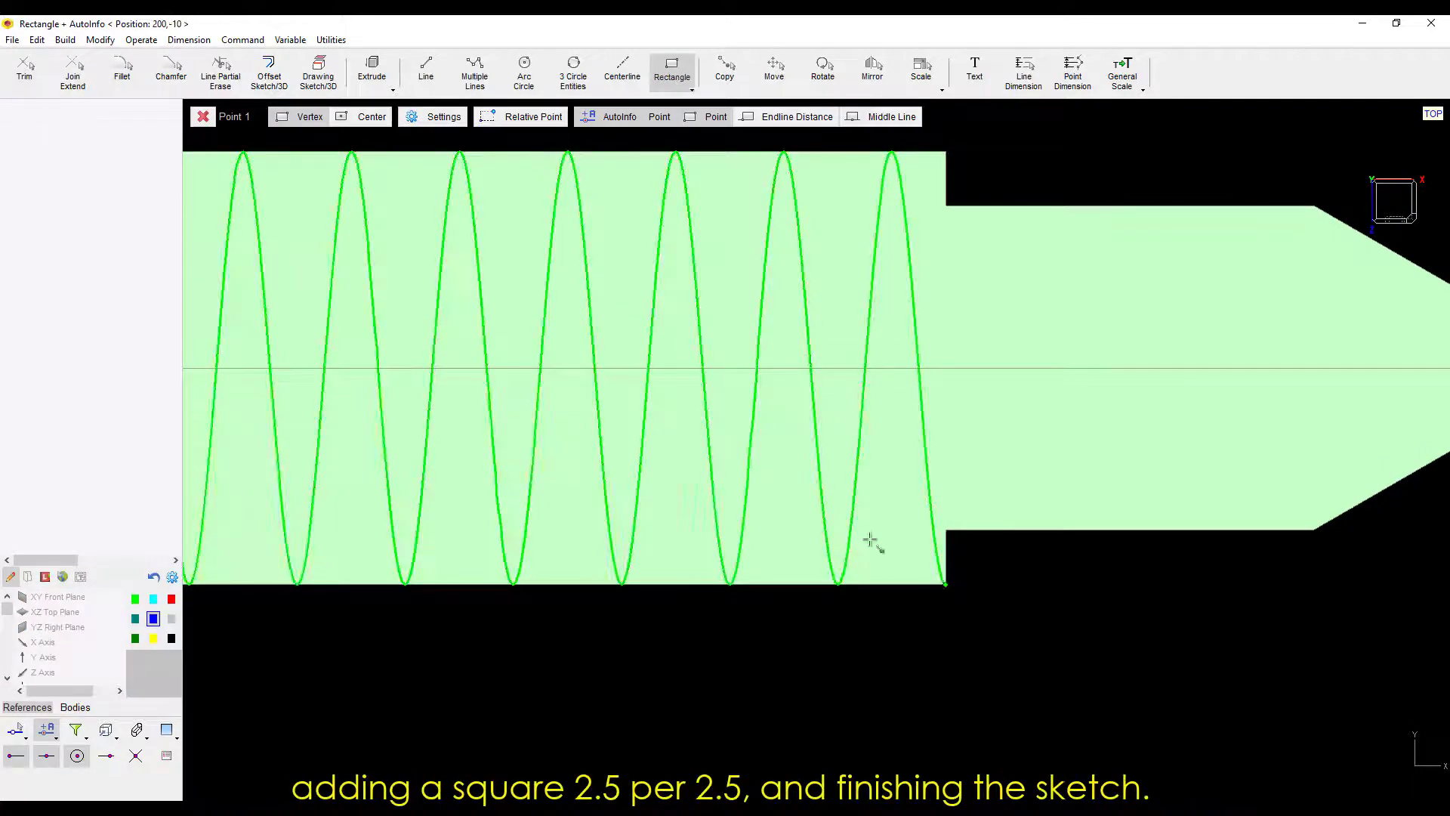
{"action": "left_click", "coordinate": [947, 585]}
{"action": "left_click", "coordinate": [998, 541]}
{"action": "scroll", "coordinate": [988, 586], "scroll_direction": "down", "scroll_amount": 2}
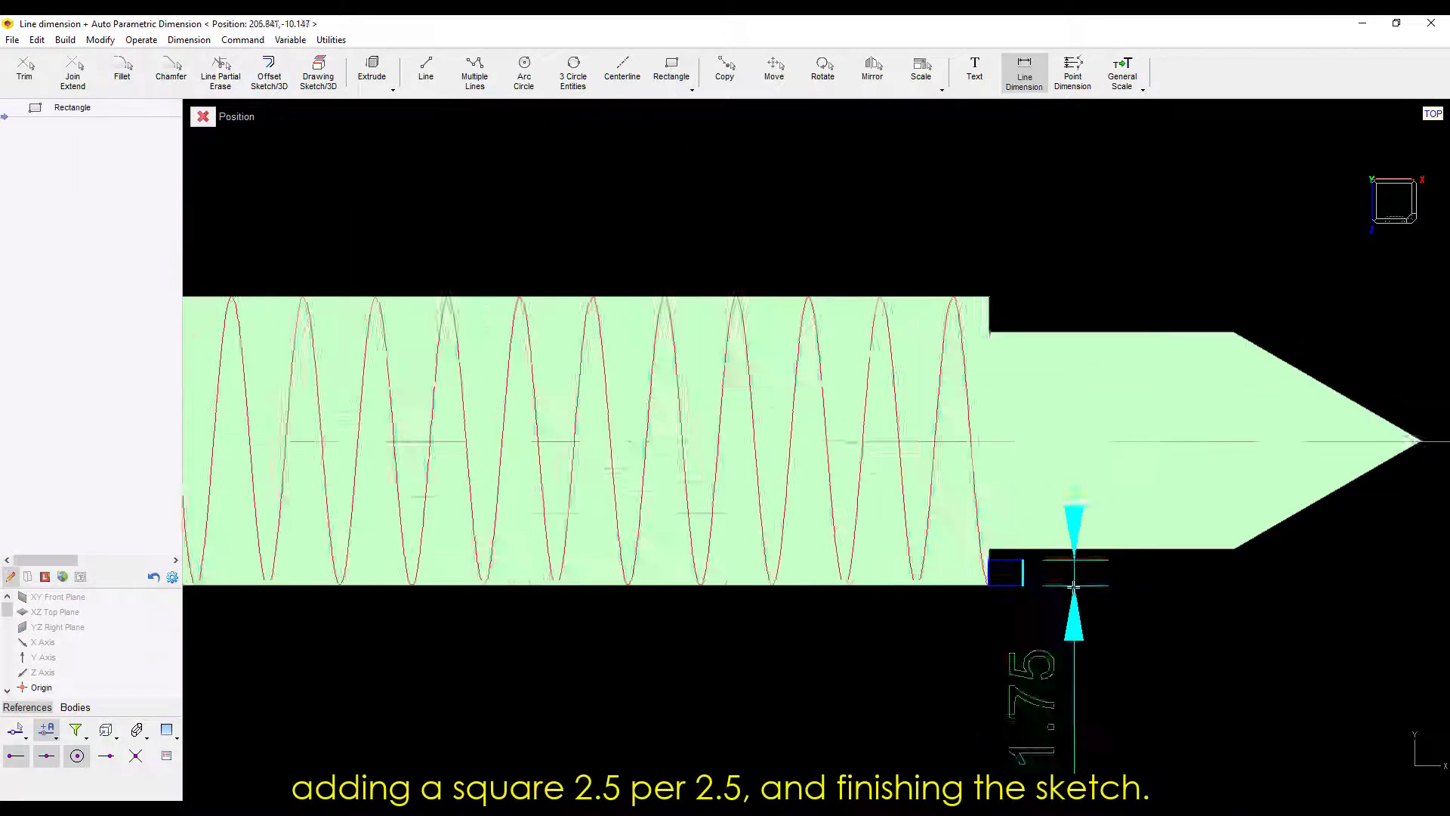
{"action": "scroll", "coordinate": [1019, 595], "scroll_direction": "down", "scroll_amount": 2}
{"action": "left_click", "coordinate": [961, 614]}
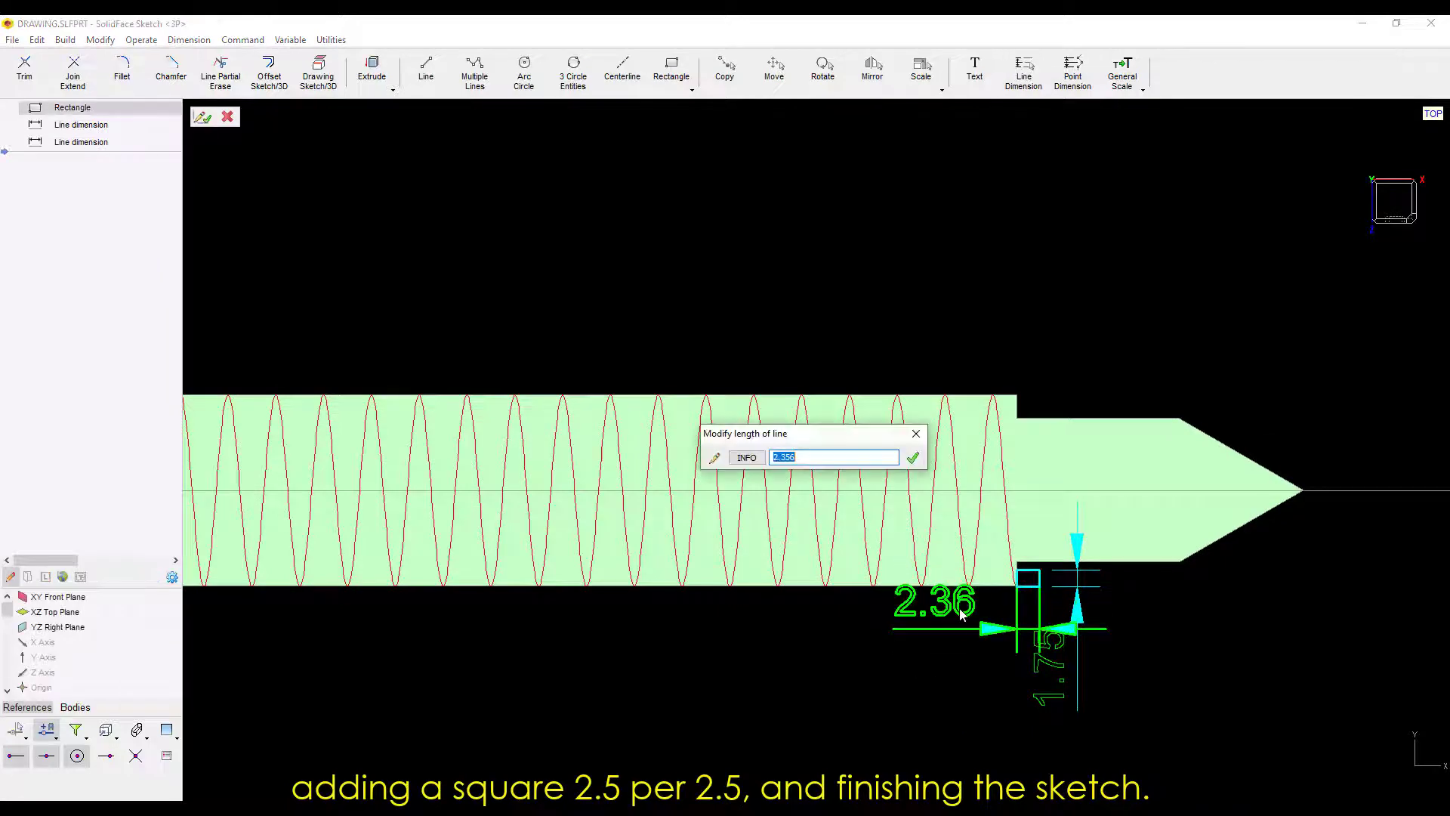
{"action": "key", "text": "Return"}
{"action": "scroll", "coordinate": [1157, 685], "scroll_direction": "up", "scroll_amount": 1}
{"action": "scroll", "coordinate": [1157, 685], "scroll_direction": "up", "scroll_amount": 2}
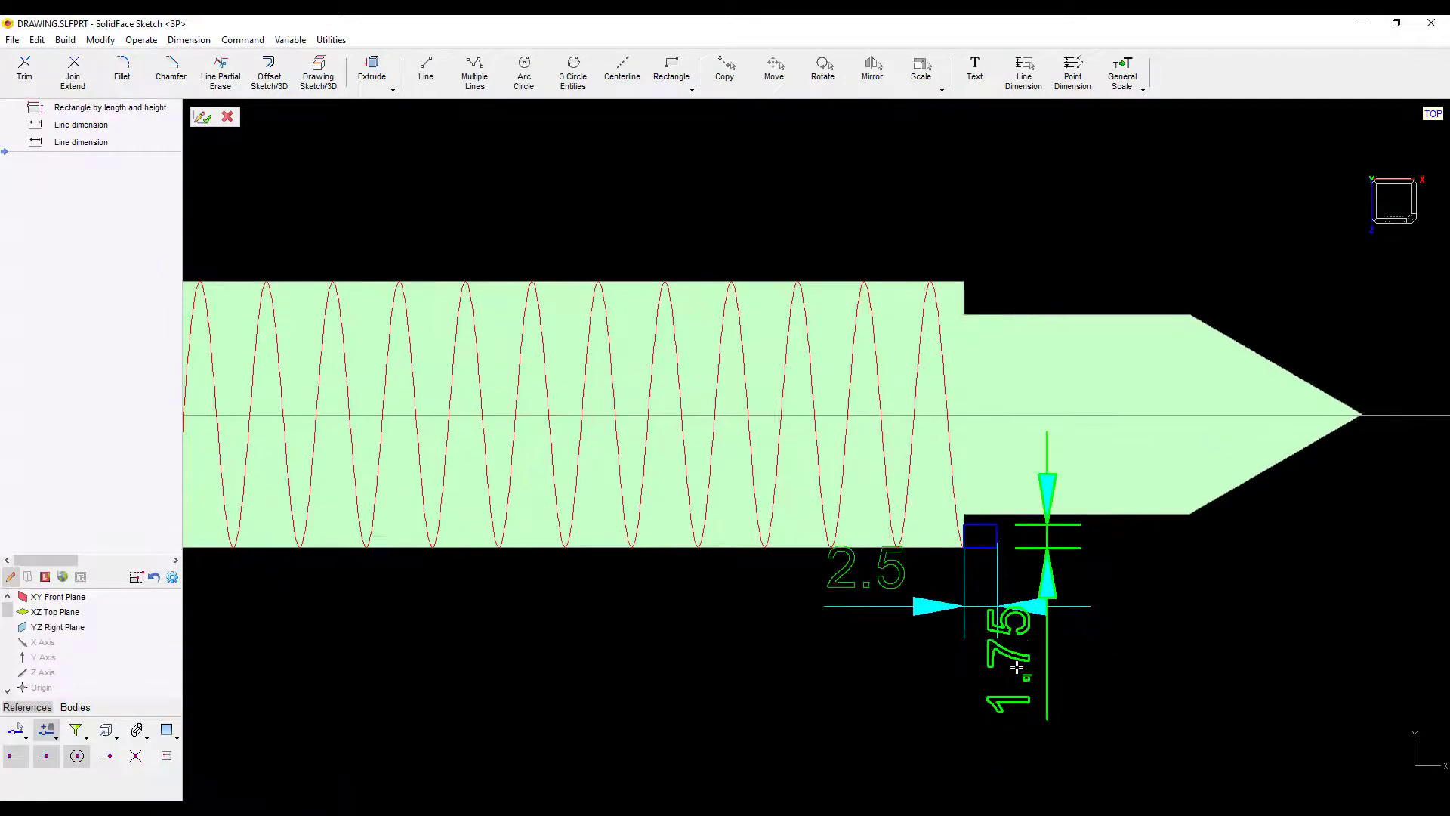
{"action": "type", "text": "2.5"}
{"action": "key", "text": "Return"}
{"action": "scroll", "coordinate": [1053, 648], "scroll_direction": "up", "scroll_amount": 1}
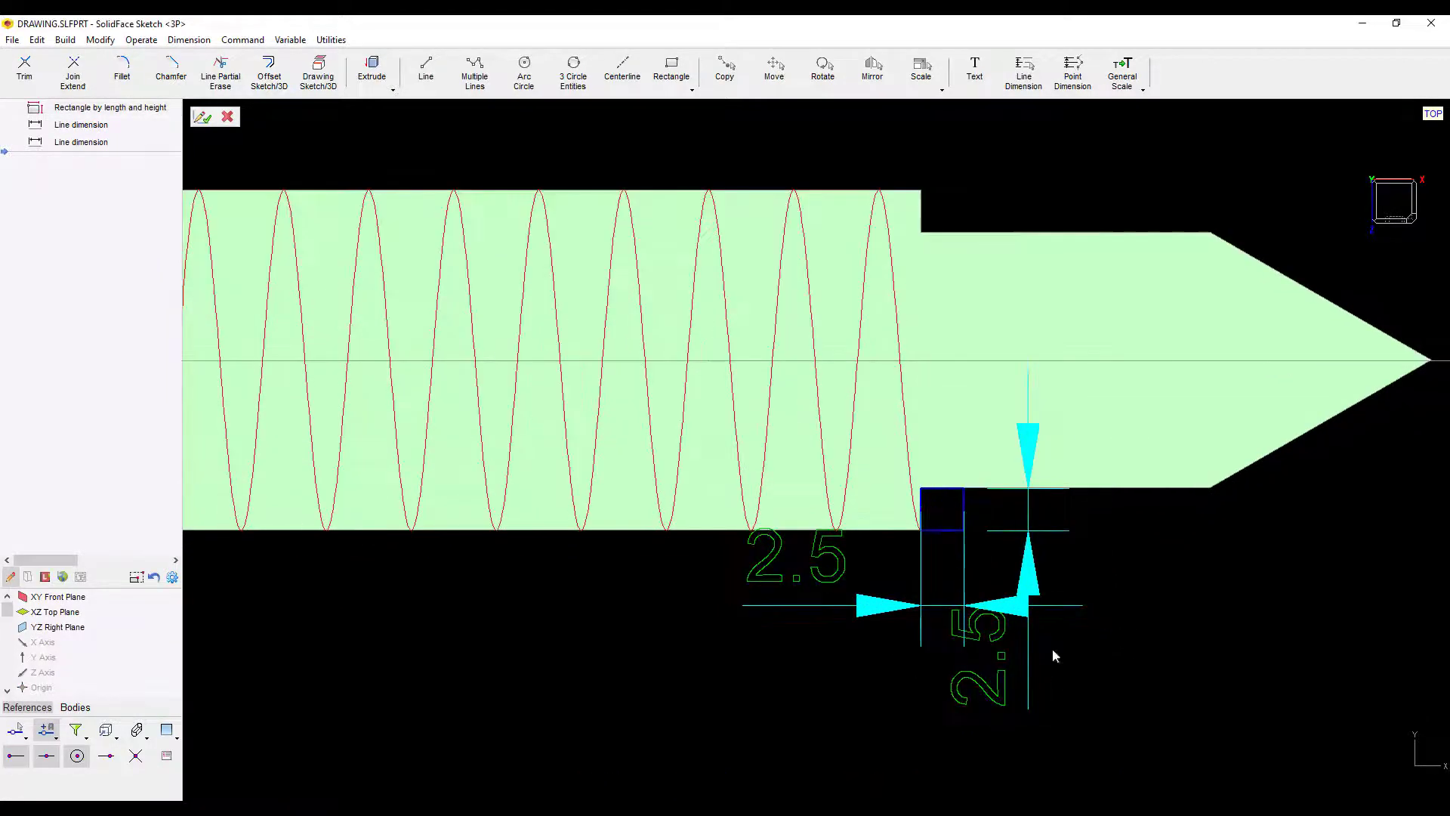
{"action": "scroll", "coordinate": [1053, 648], "scroll_direction": "down", "scroll_amount": 1}
{"action": "left_click", "coordinate": [224, 118]}
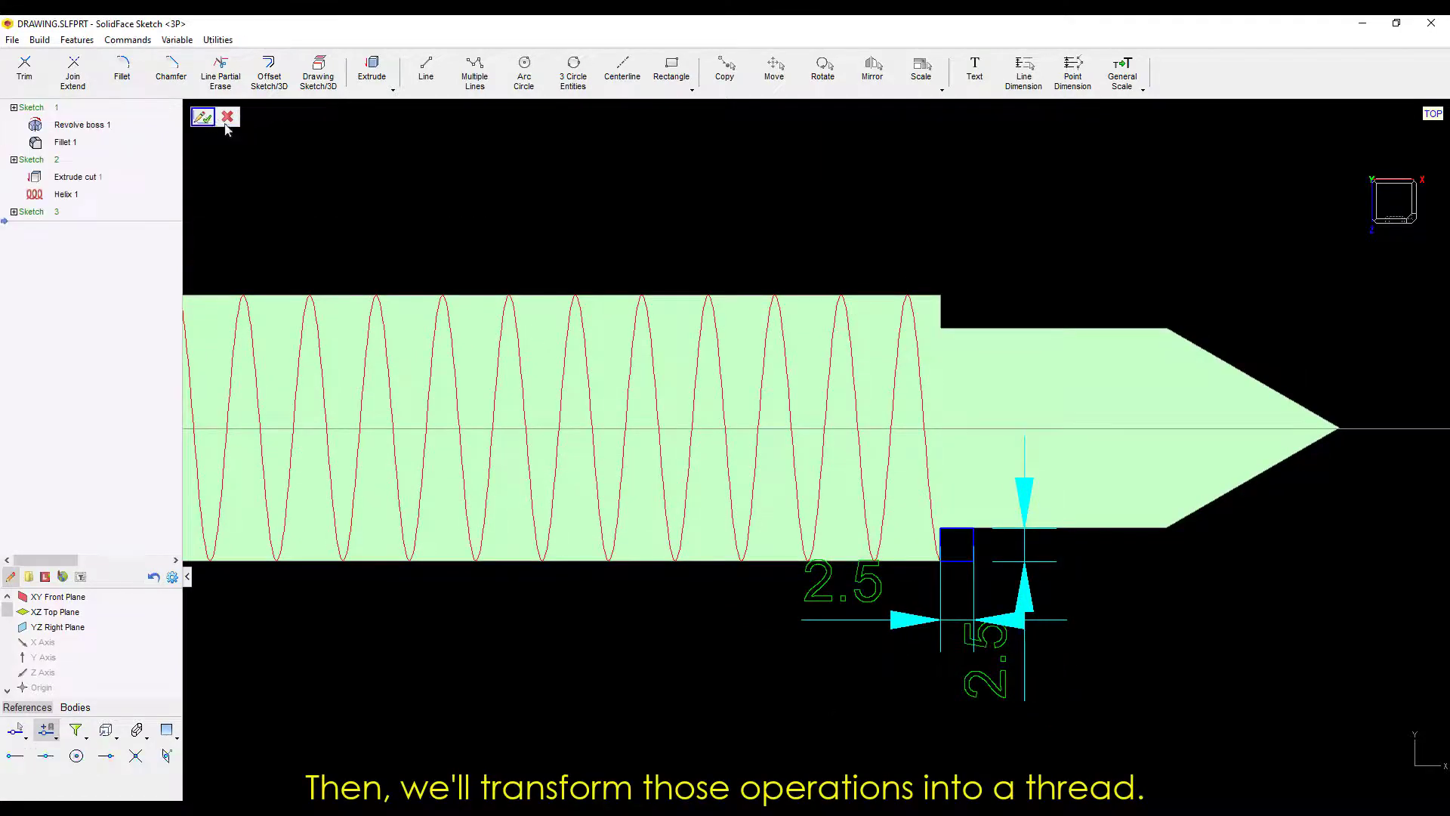
{"action": "scroll", "coordinate": [907, 420], "scroll_direction": "down", "scroll_amount": 2}
{"action": "scroll", "coordinate": [938, 603], "scroll_direction": "down", "scroll_amount": 2}
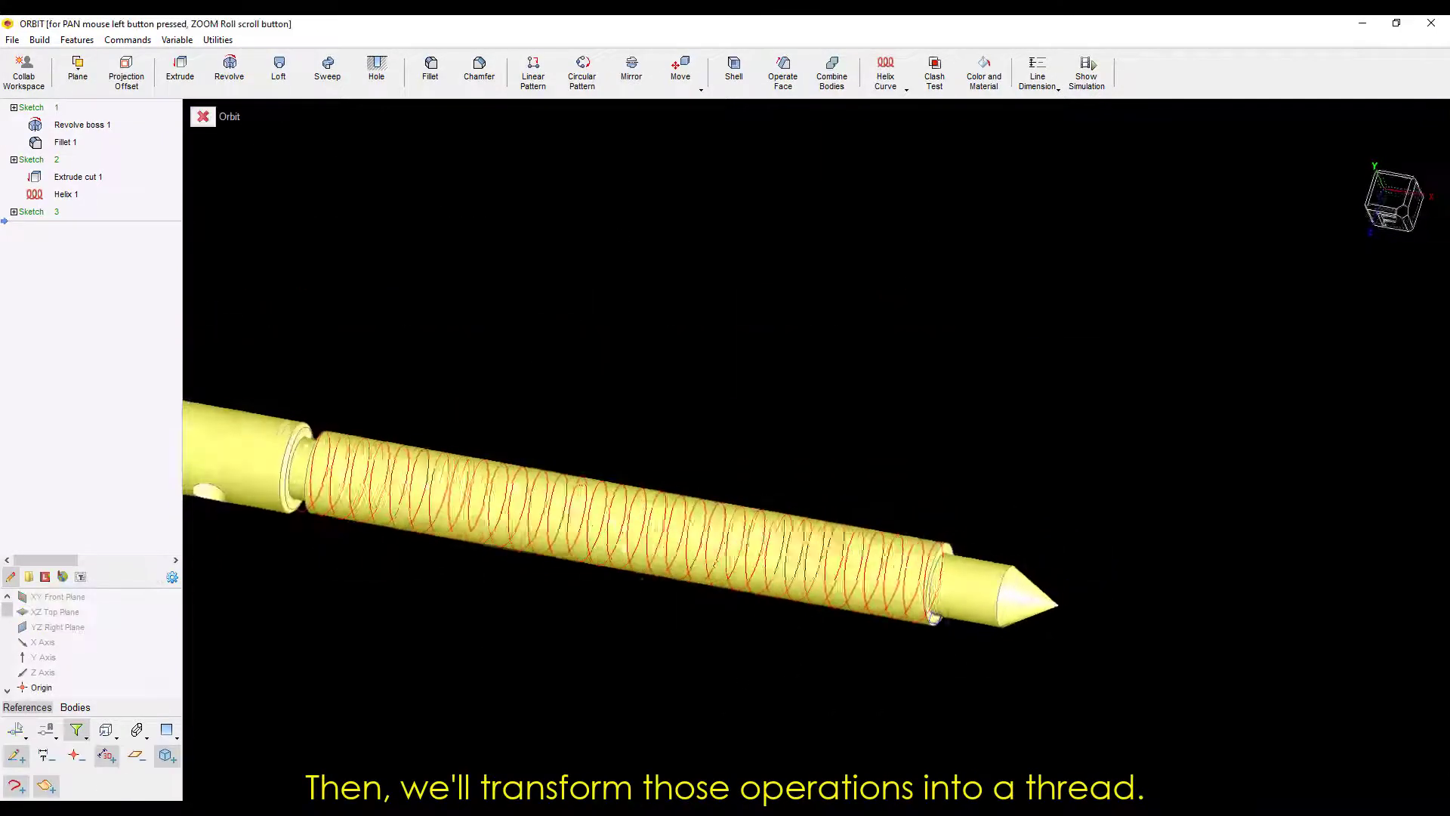
Step: Sweep-cut the small square profile along the helix to carve a square thread into the shaft
{"action": "left_click_drag", "start_coordinate": [747, 698], "coordinate": [900, 424]}
{"action": "key", "text": "Escape"}
{"action": "left_click", "coordinate": [325, 80]}
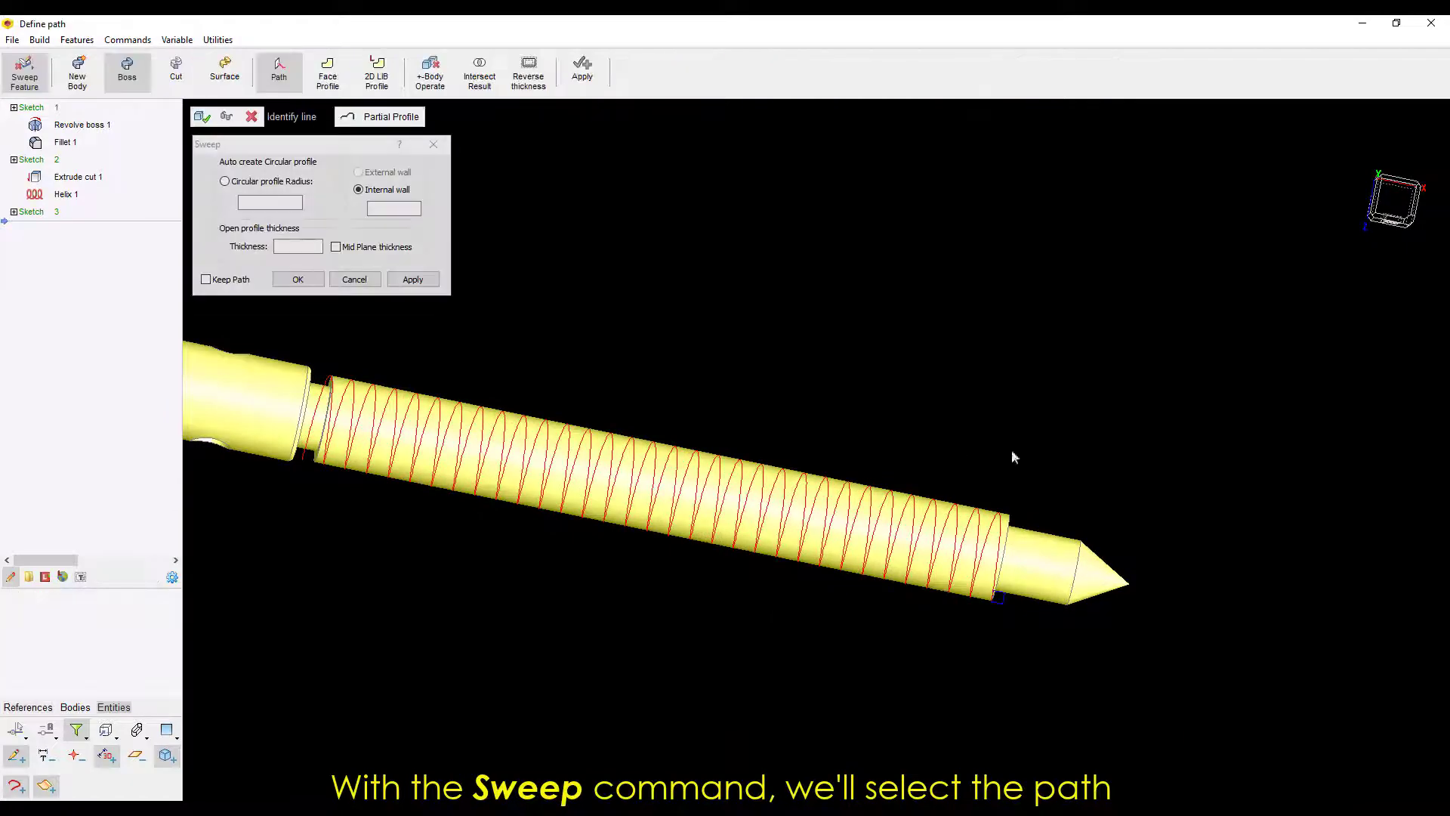
{"action": "scroll", "coordinate": [1051, 615], "scroll_direction": "up", "scroll_amount": 2}
{"action": "scroll", "coordinate": [986, 521], "scroll_direction": "up", "scroll_amount": 2}
{"action": "scroll", "coordinate": [918, 436], "scroll_direction": "up", "scroll_amount": 1}
{"action": "left_click", "coordinate": [903, 429]}
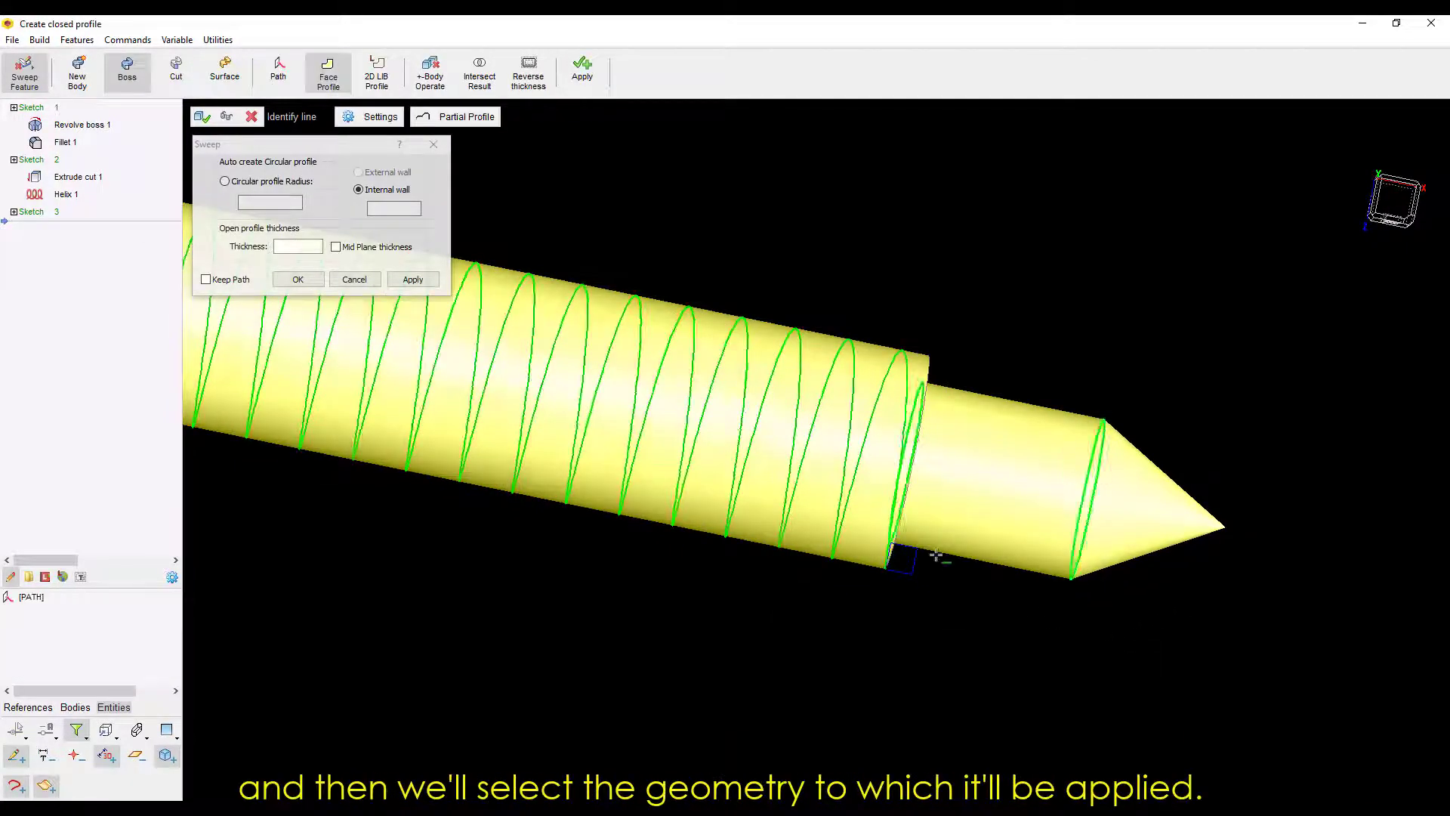
{"action": "scroll", "coordinate": [941, 583], "scroll_direction": "up", "scroll_amount": 1}
{"action": "scroll", "coordinate": [940, 583], "scroll_direction": "up", "scroll_amount": 1}
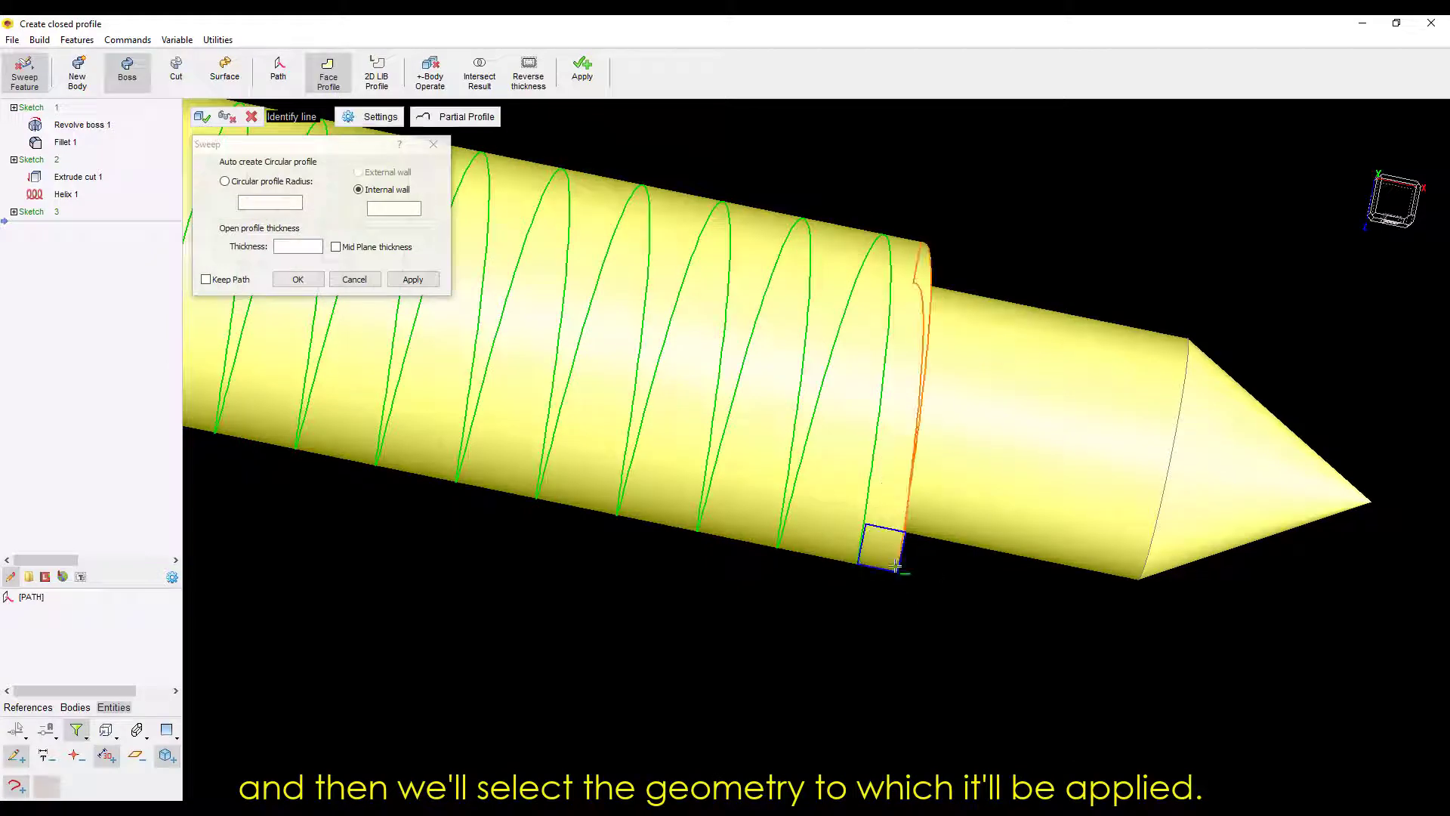
{"action": "left_click", "coordinate": [896, 566]}
{"action": "scroll", "coordinate": [1141, 576], "scroll_direction": "down", "scroll_amount": 1}
{"action": "scroll", "coordinate": [1146, 585], "scroll_direction": "down", "scroll_amount": 1}
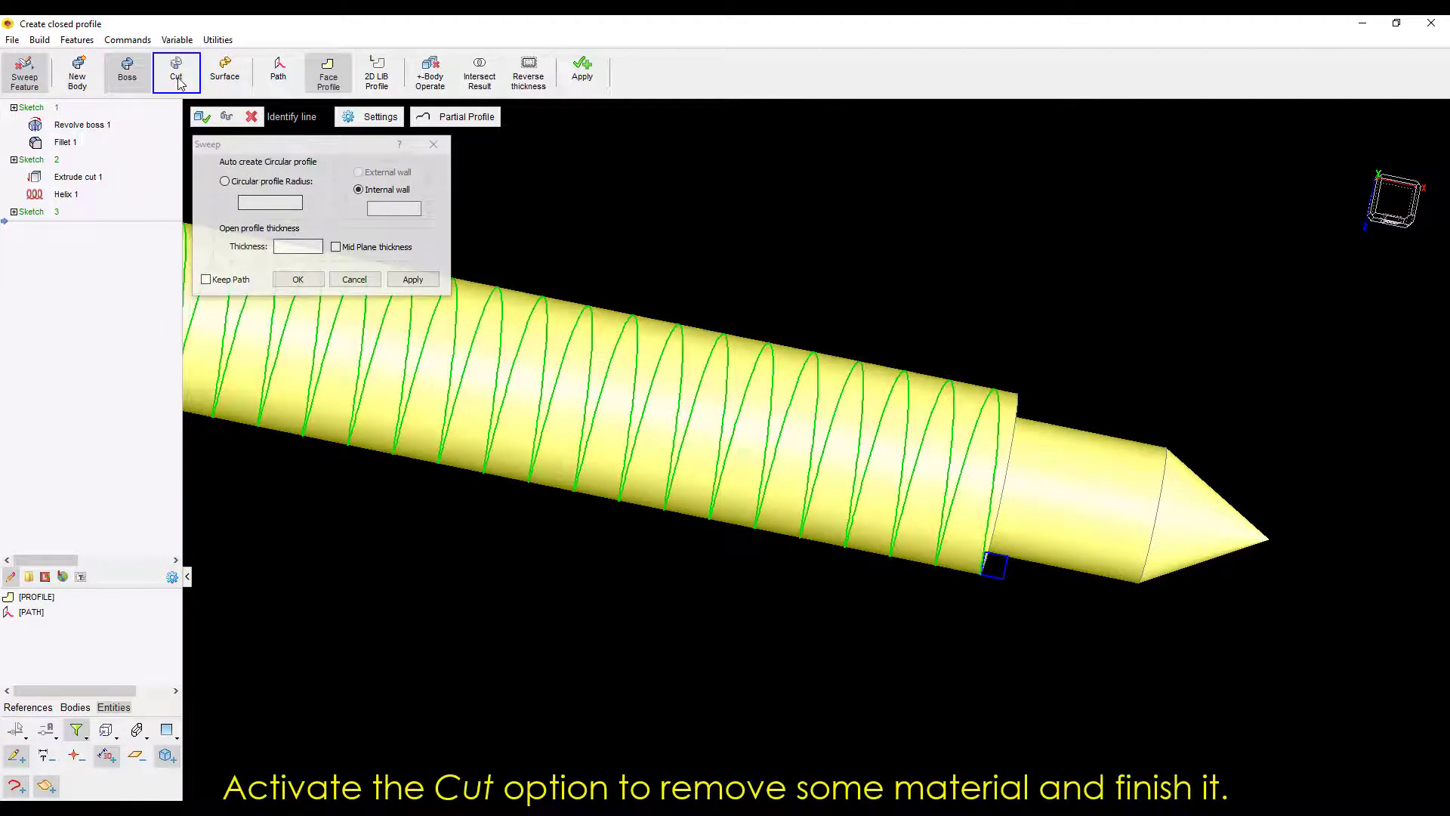
{"action": "left_click", "coordinate": [179, 80]}
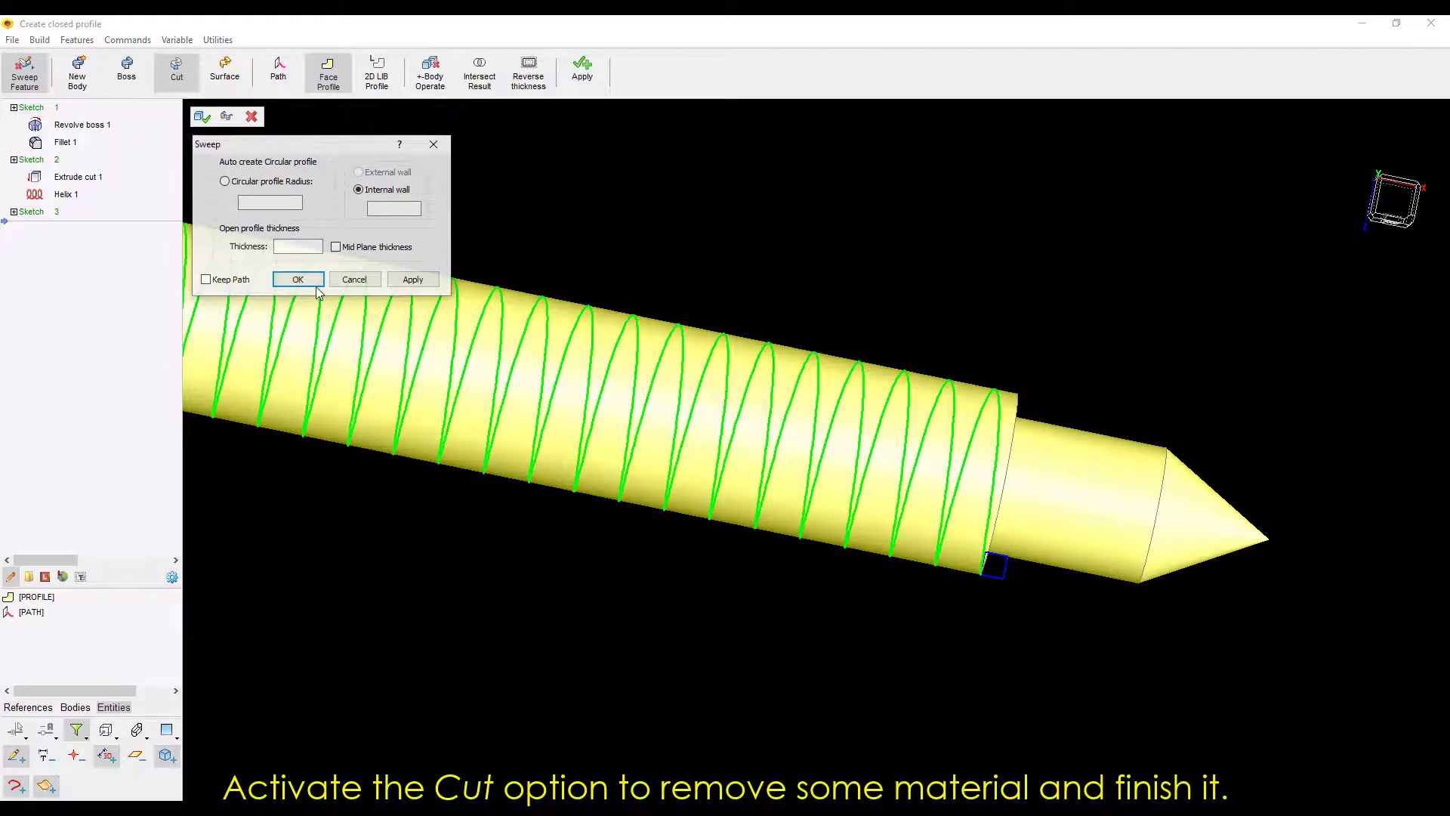
{"action": "left_click", "coordinate": [298, 279]}
{"action": "left_click", "coordinate": [200, 118]}
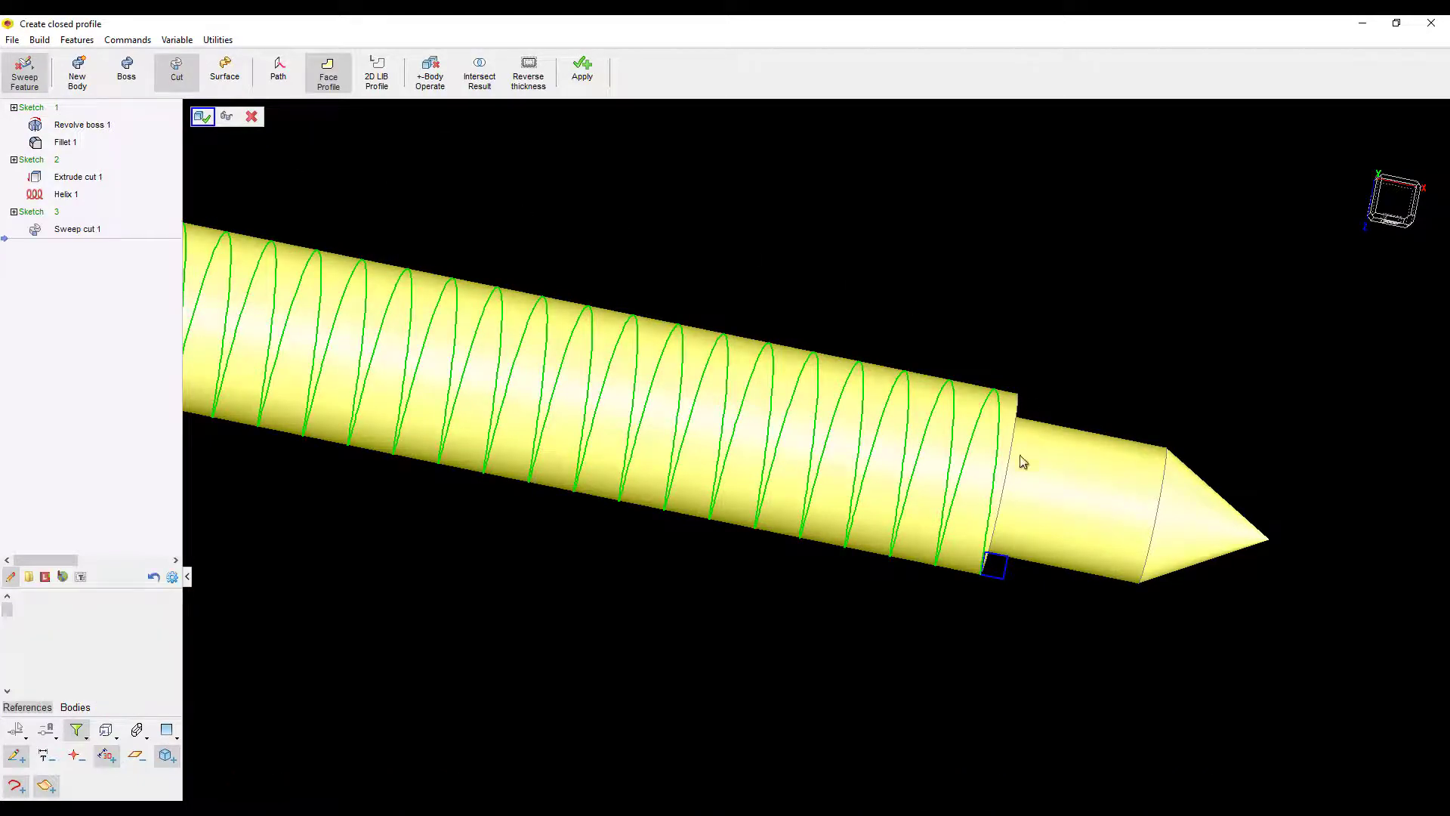
{"action": "scroll", "coordinate": [1069, 572], "scroll_direction": "down", "scroll_amount": 2}
{"action": "scroll", "coordinate": [1072, 613], "scroll_direction": "down", "scroll_amount": 3}
{"action": "scroll", "coordinate": [561, 566], "scroll_direction": "up", "scroll_amount": 1}
{"action": "middle_click_drag", "start_coordinate": [561, 566], "coordinate": [969, 353]}
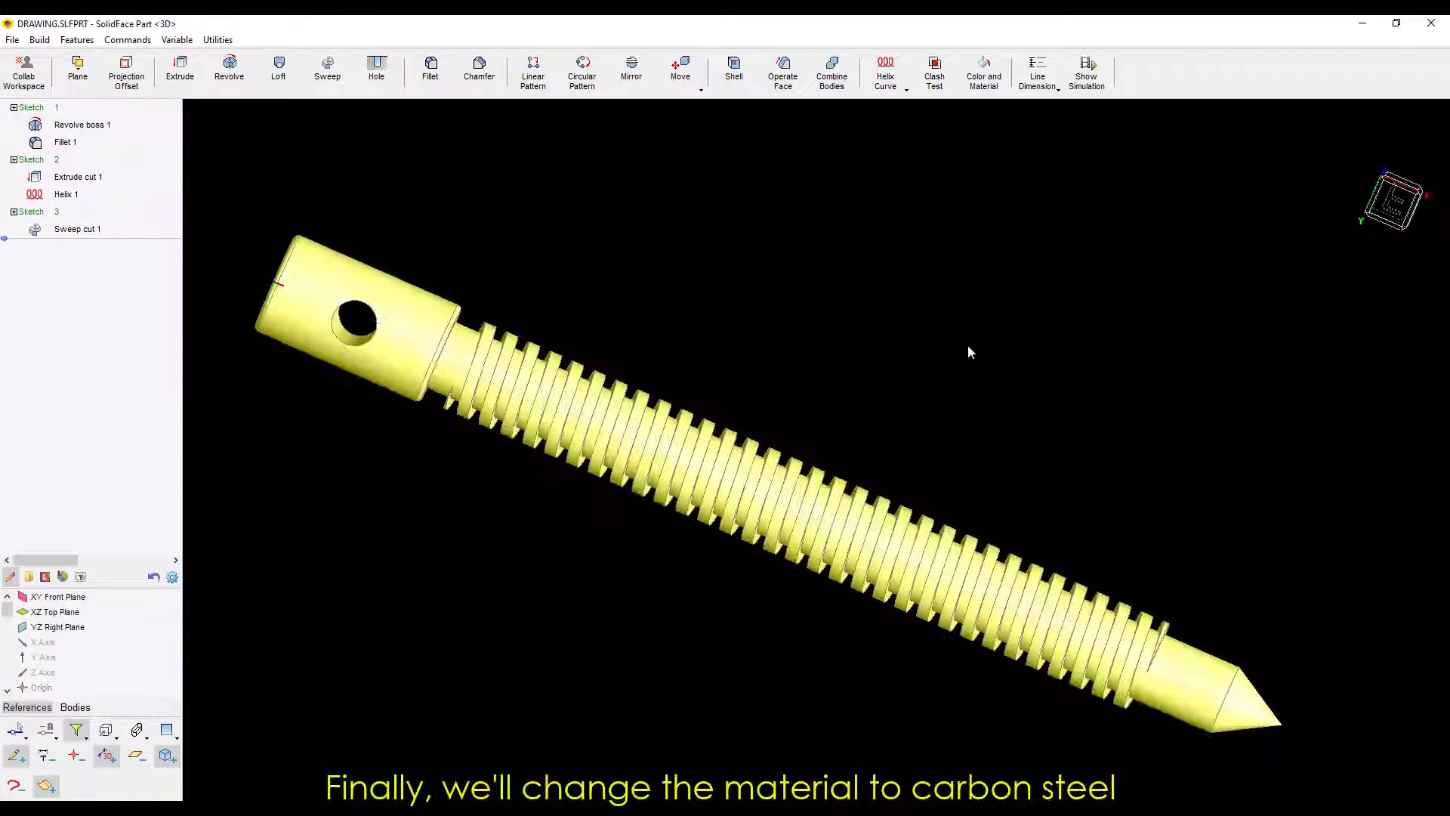
Step: Assign Carbon Steel as the material of the spindle body
{"action": "left_click", "coordinate": [985, 85]}
{"action": "left_click", "coordinate": [208, 192]}
{"action": "left_click", "coordinate": [300, 190]}
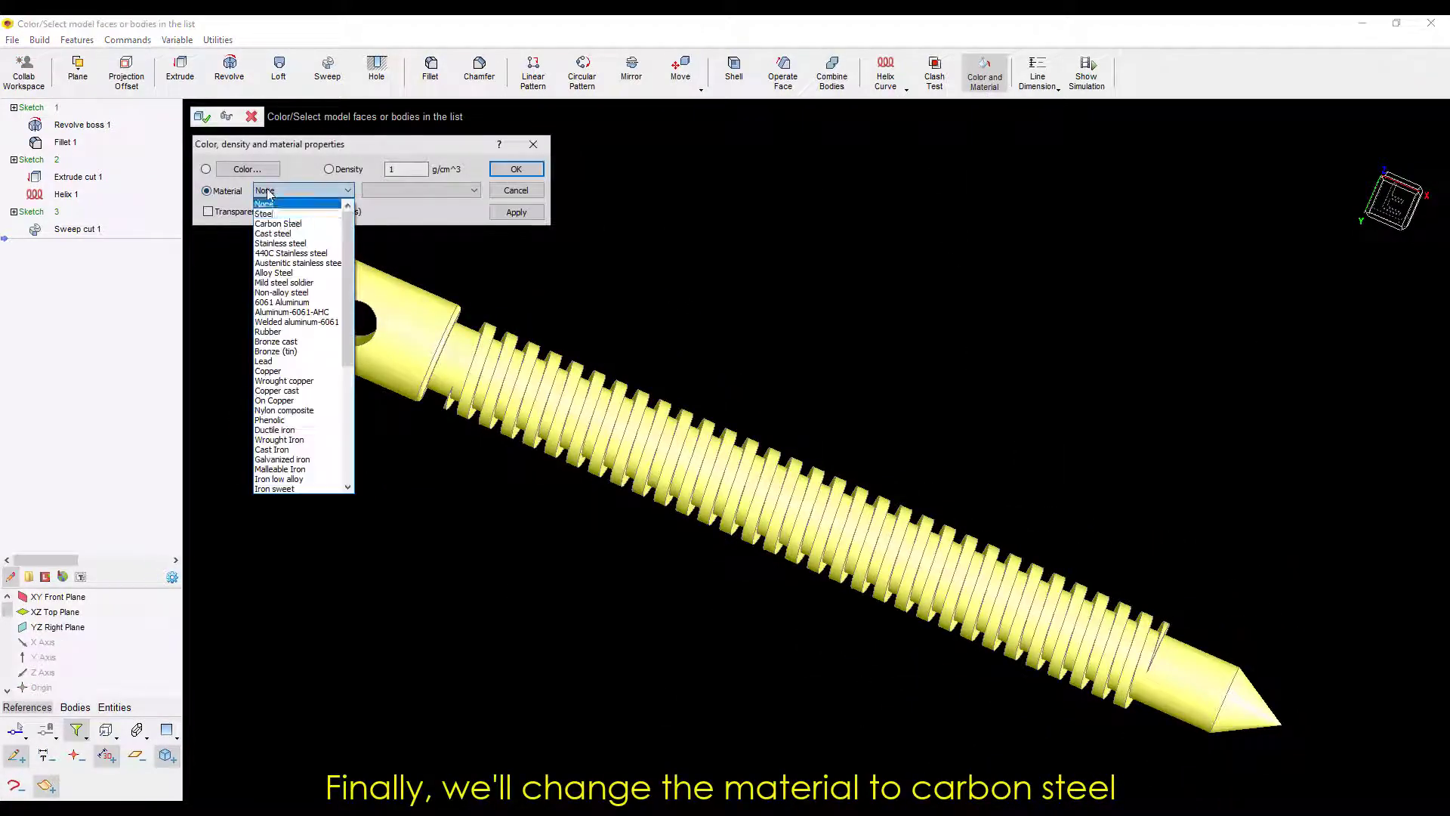
{"action": "left_click", "coordinate": [283, 223]}
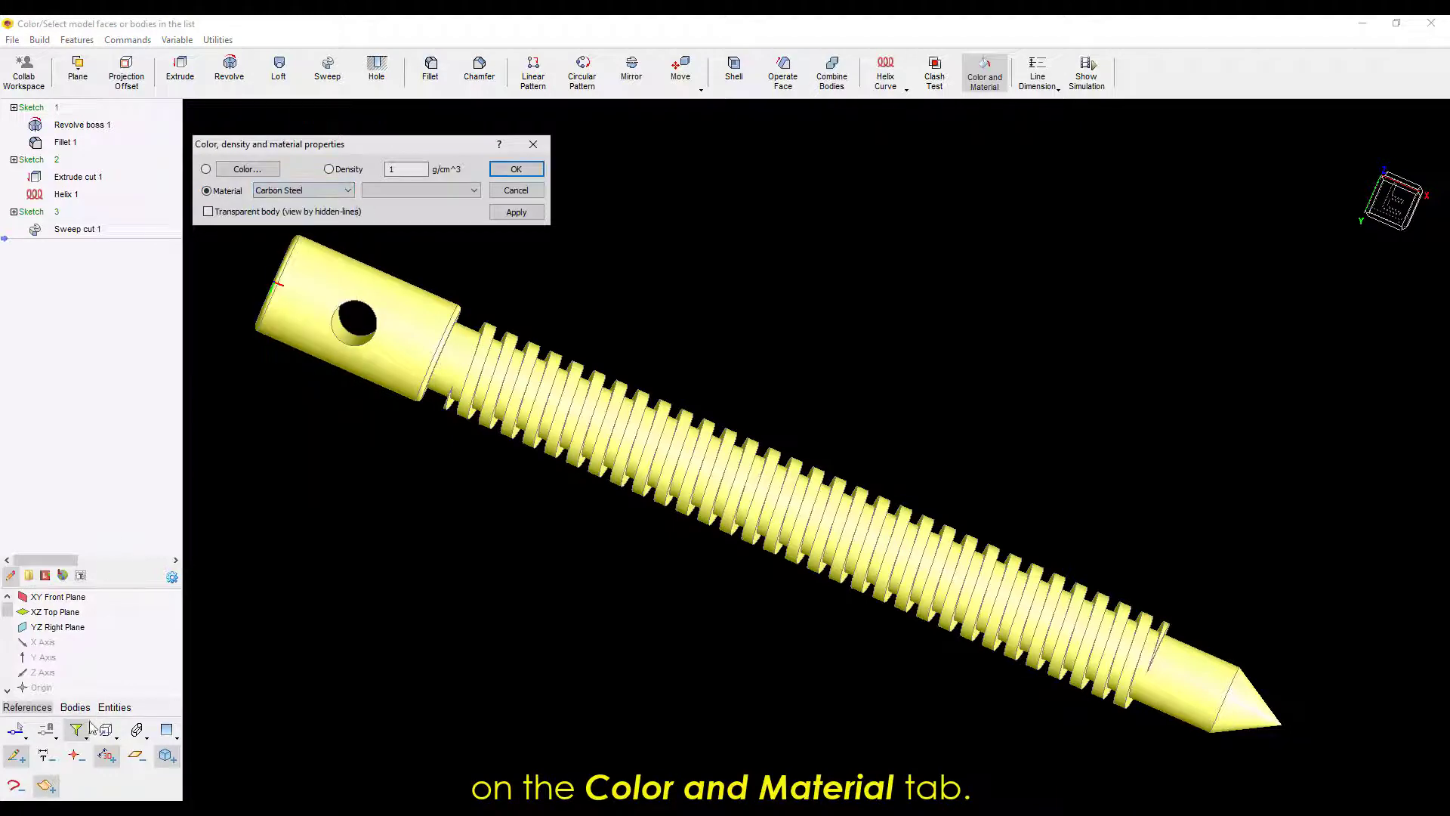
{"action": "left_click", "coordinate": [39, 597]}
{"action": "left_click", "coordinate": [516, 169]}
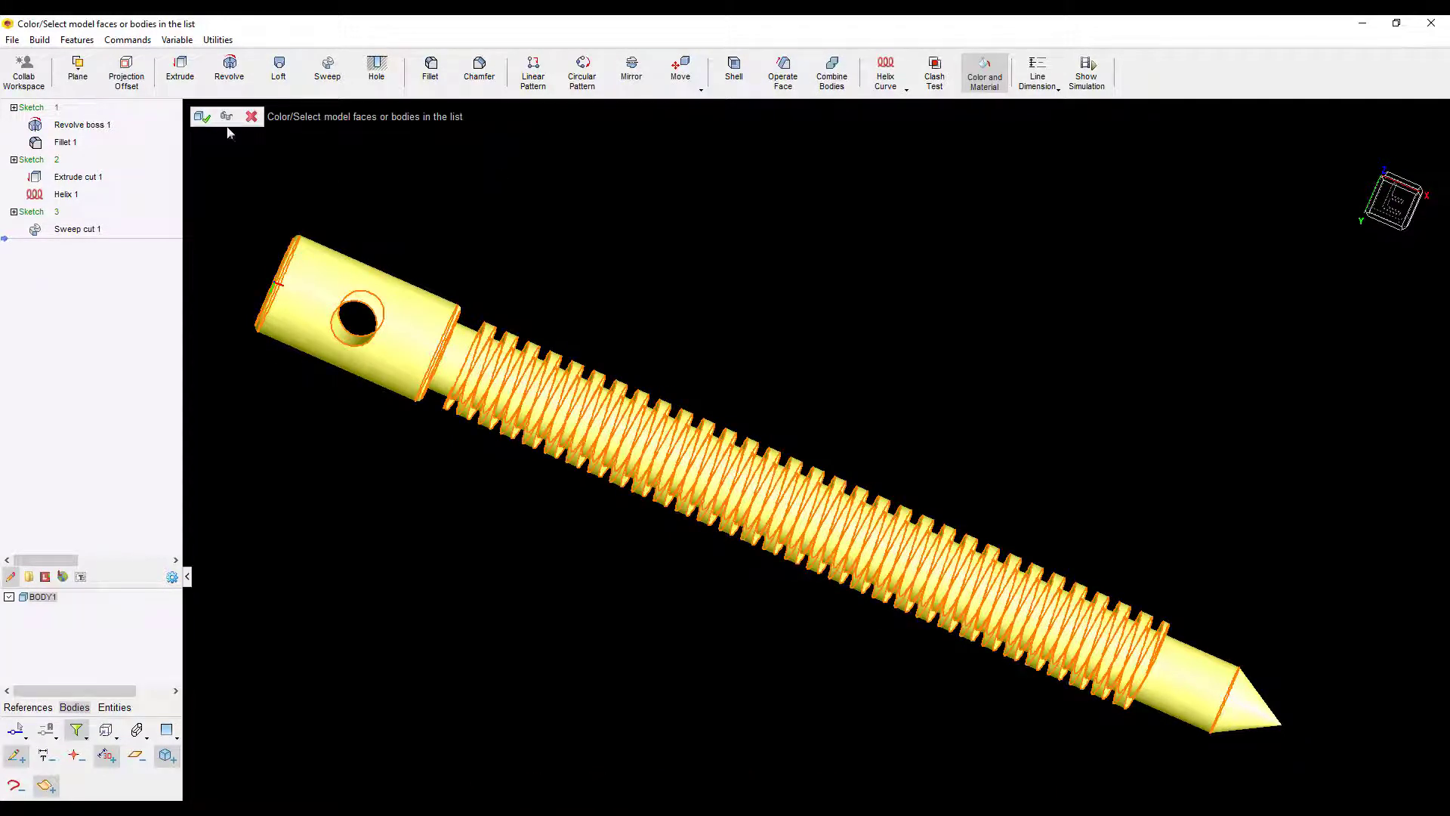
{"action": "left_click", "coordinate": [201, 117]}
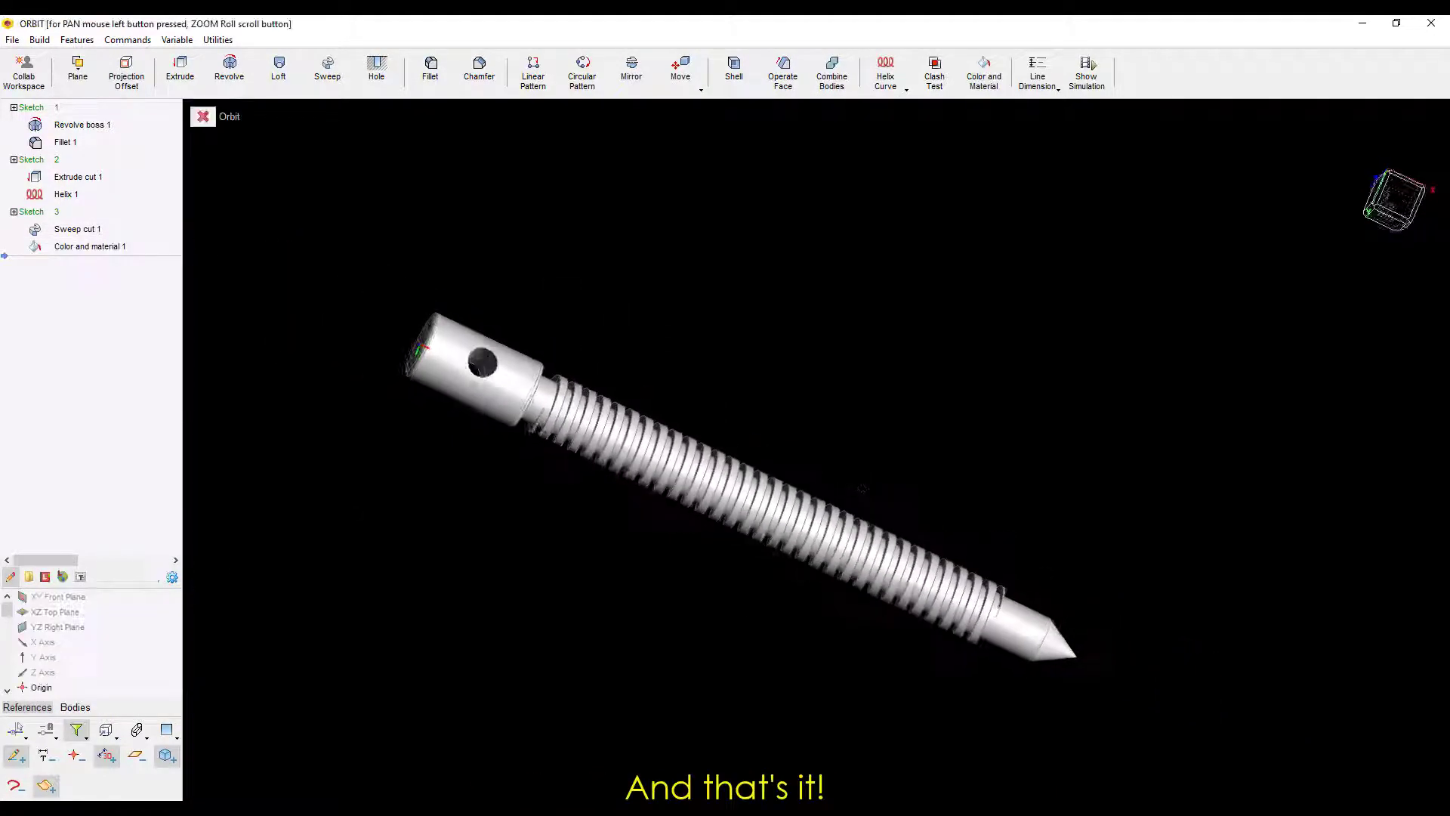